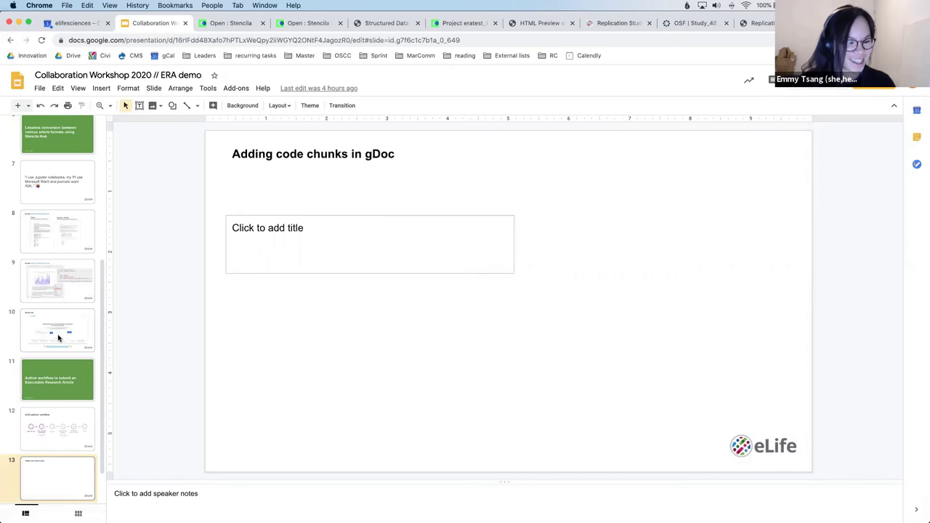
# Show the eLife authors' workflow slide and go to the eratest_1 project files on Stencila Hub
pyautogui.click(68, 416)
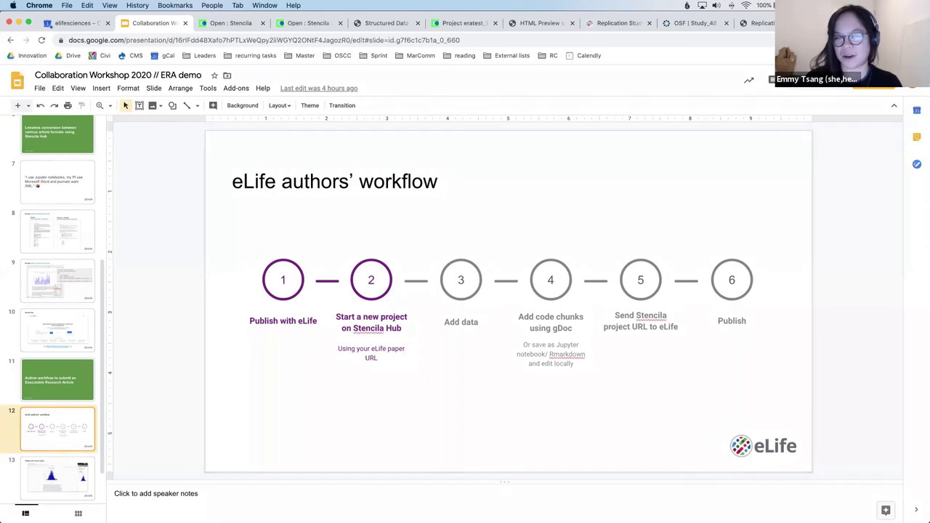
pyautogui.click(245, 24)
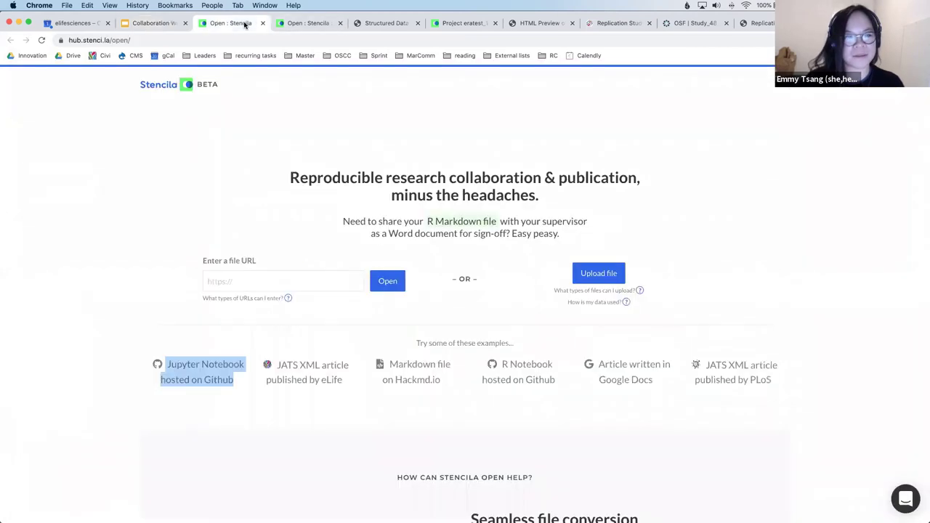
pyautogui.click(292, 25)
pyautogui.click(477, 25)
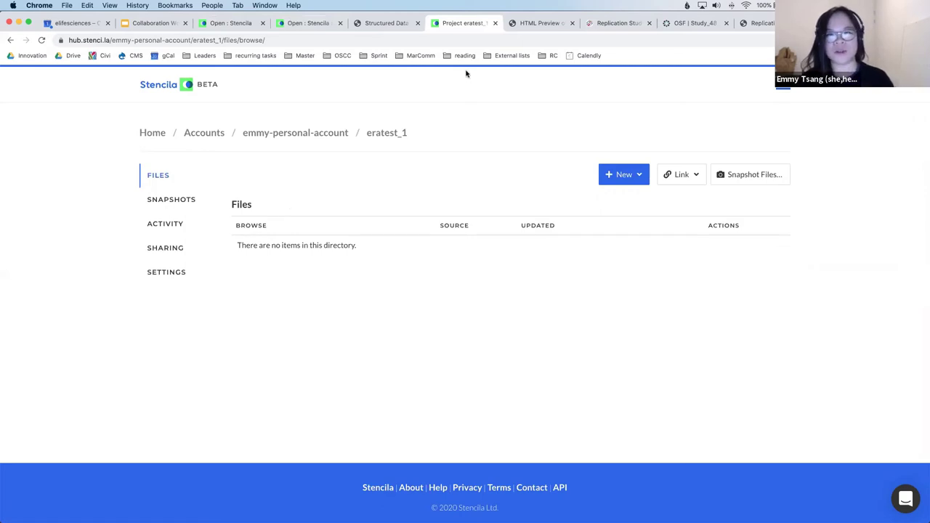
# Examine the eLife replication study on c-Myc in tumor cells, including its abstract, Figure 1 and Figure 2
pyautogui.click(603, 24)
pyautogui.scroll(10, 544, 184)
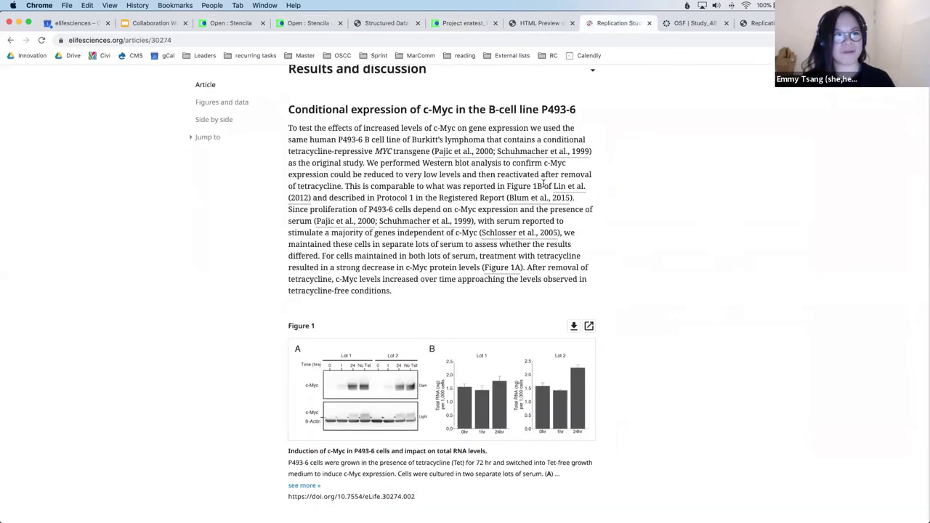
pyautogui.scroll(-1, 544, 185)
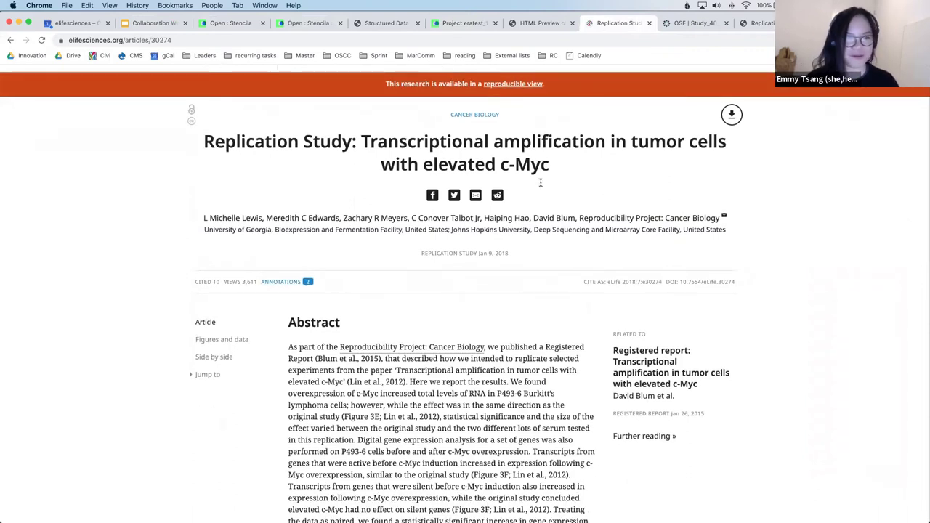
pyautogui.scroll(-5, 359, 320)
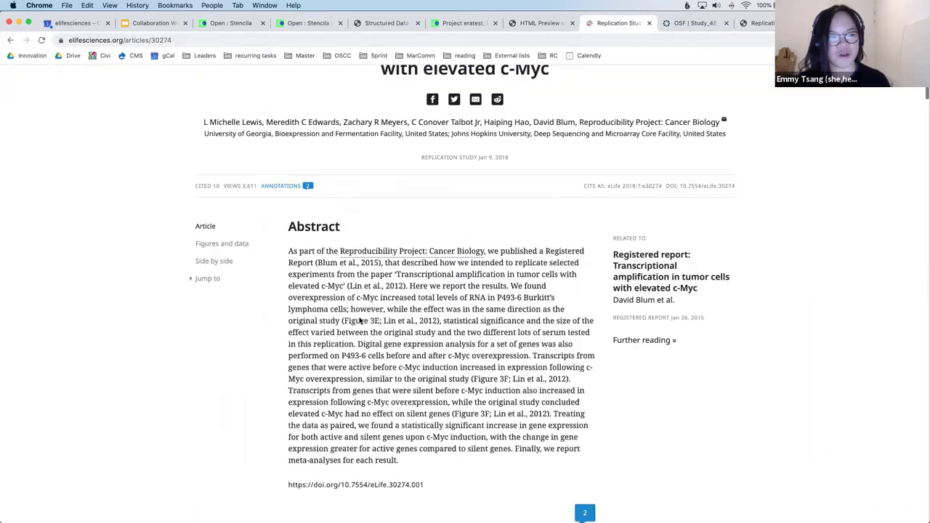
pyautogui.scroll(-15, 359, 320)
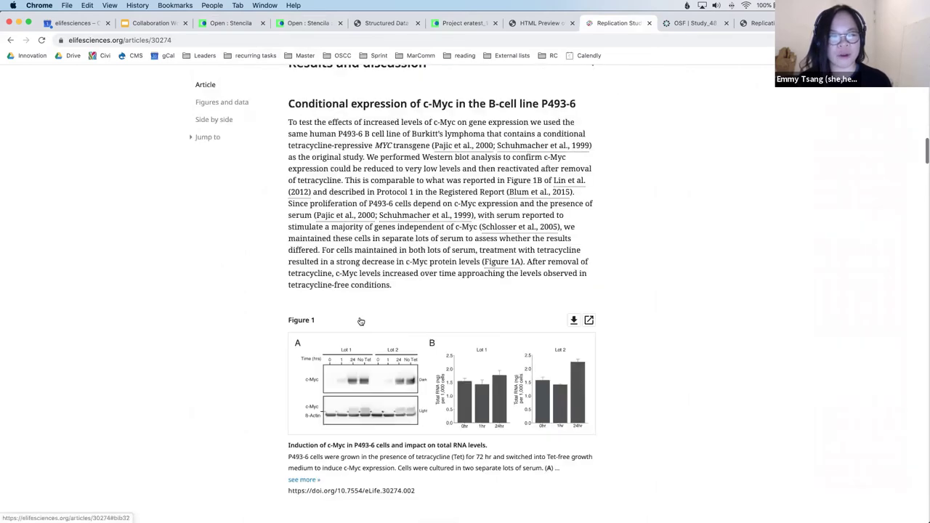
pyautogui.scroll(11, 360, 321)
pyautogui.scroll(-14, 359, 316)
pyautogui.scroll(-14, 359, 318)
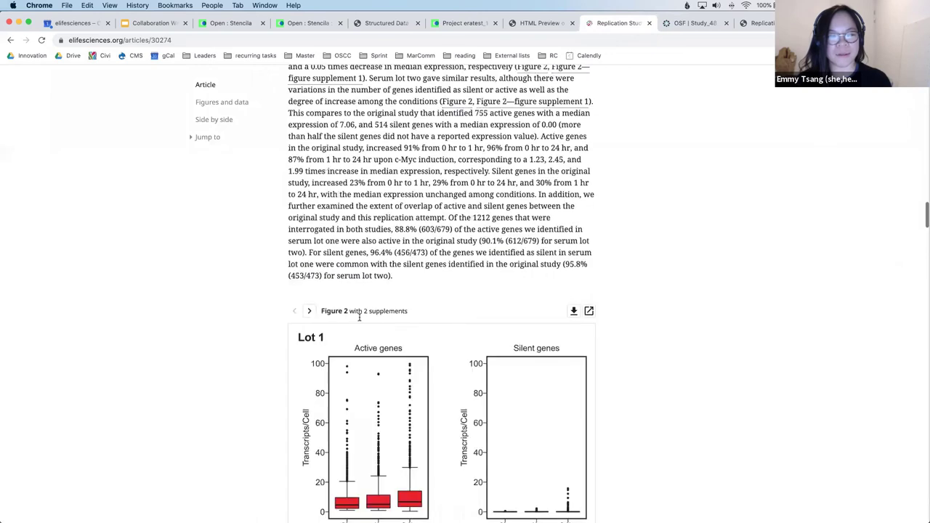
pyautogui.scroll(5, 359, 317)
pyautogui.scroll(10, 359, 318)
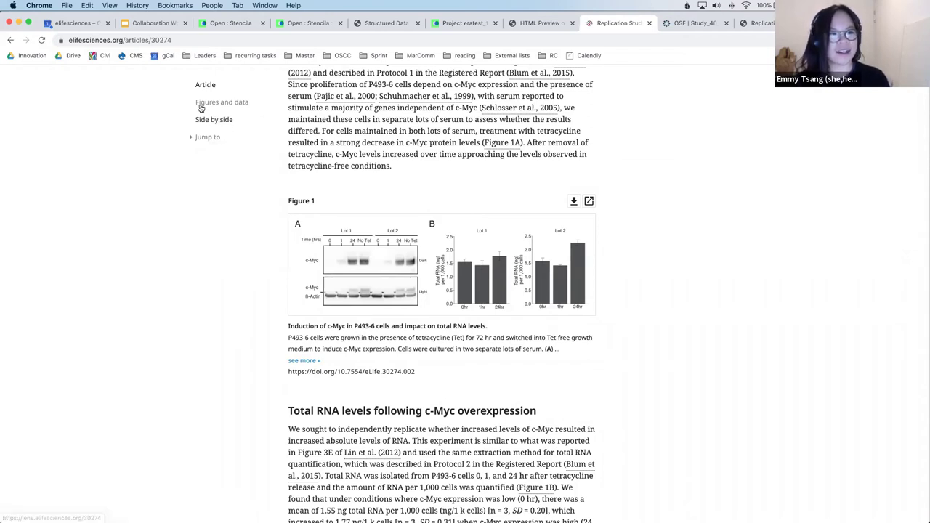
pyautogui.click(142, 40)
pyautogui.press('super+c')
pyautogui.click(465, 24)
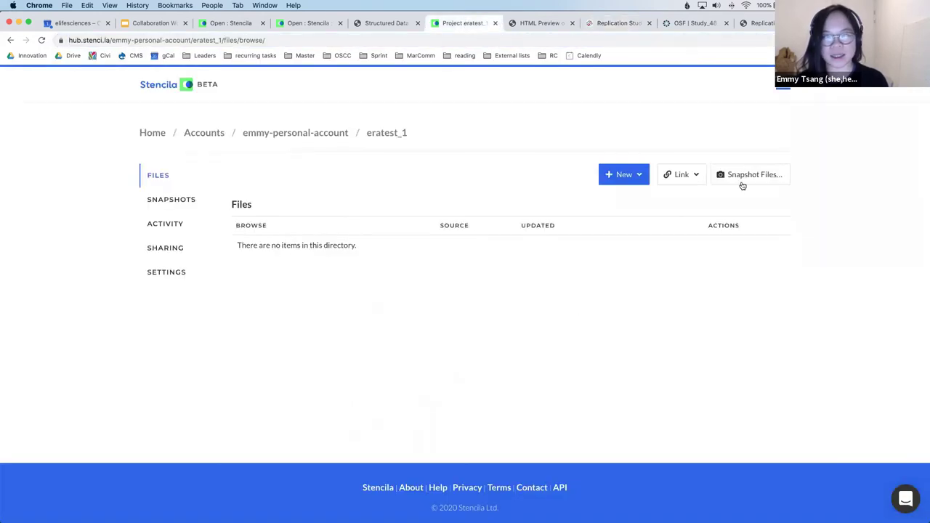
pyautogui.click(684, 181)
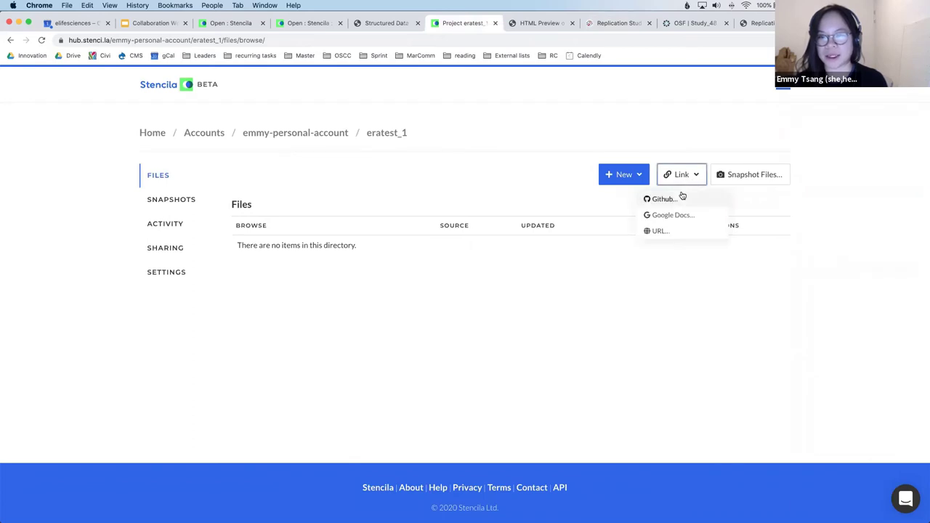
pyautogui.click(670, 231)
pyautogui.click(444, 276)
pyautogui.press('super+v')
pyautogui.click(334, 366)
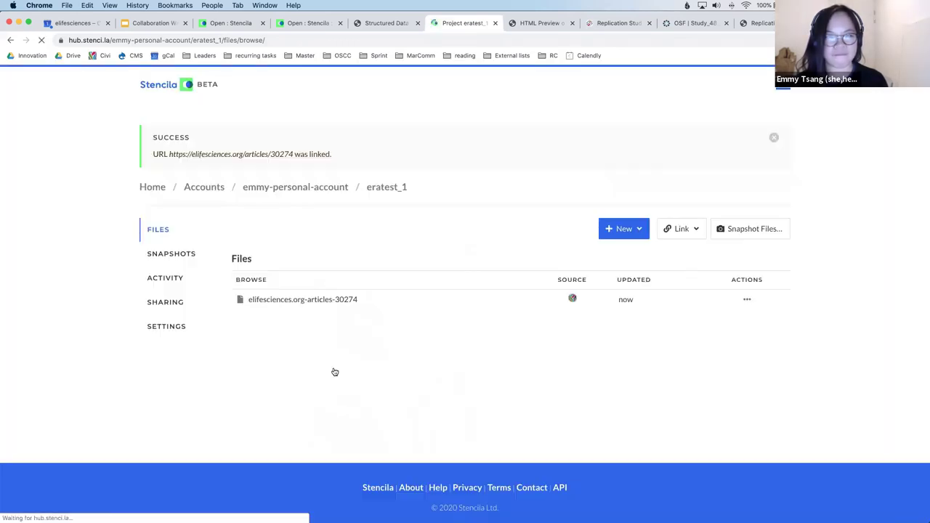
# Save the linked elifesciences.org-articles-30274 file in RMarkdown format as elifesciences.rmd
pyautogui.scroll(-1, 335, 372)
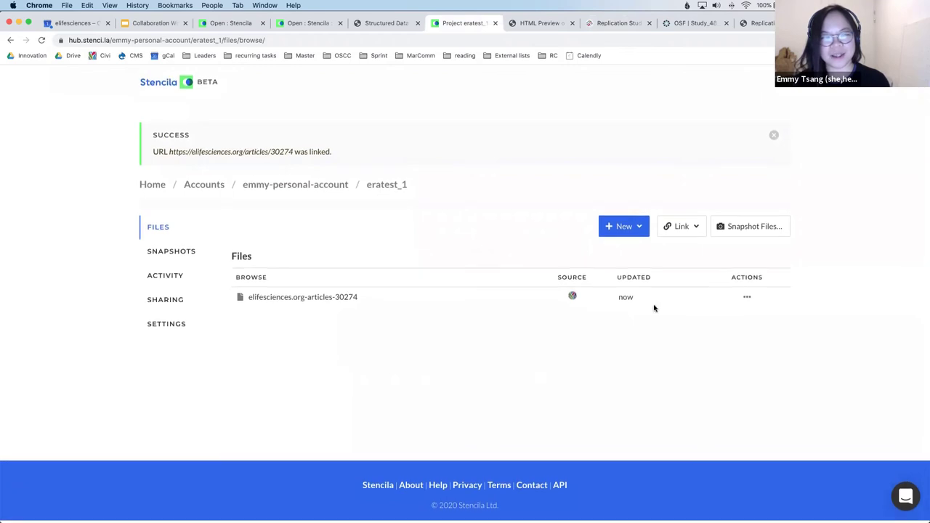
pyautogui.click(747, 300)
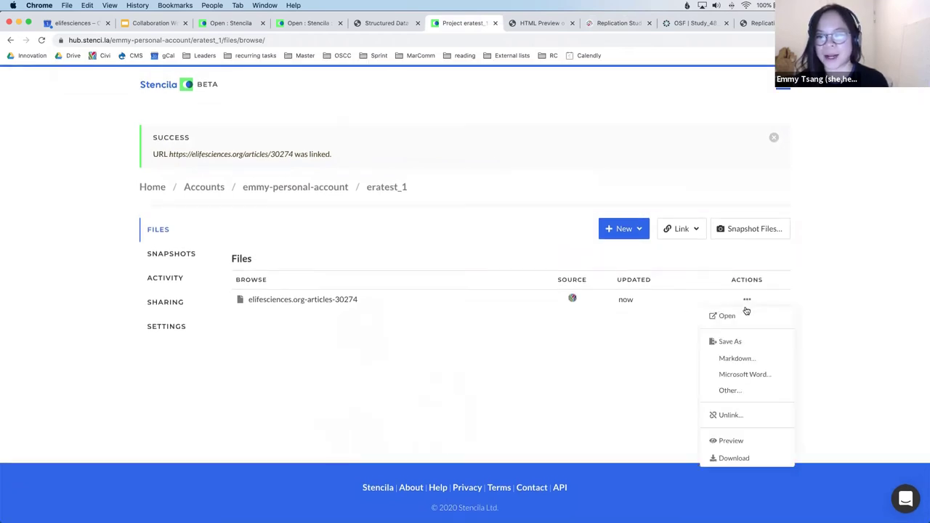
pyautogui.click(724, 392)
pyautogui.click(359, 293)
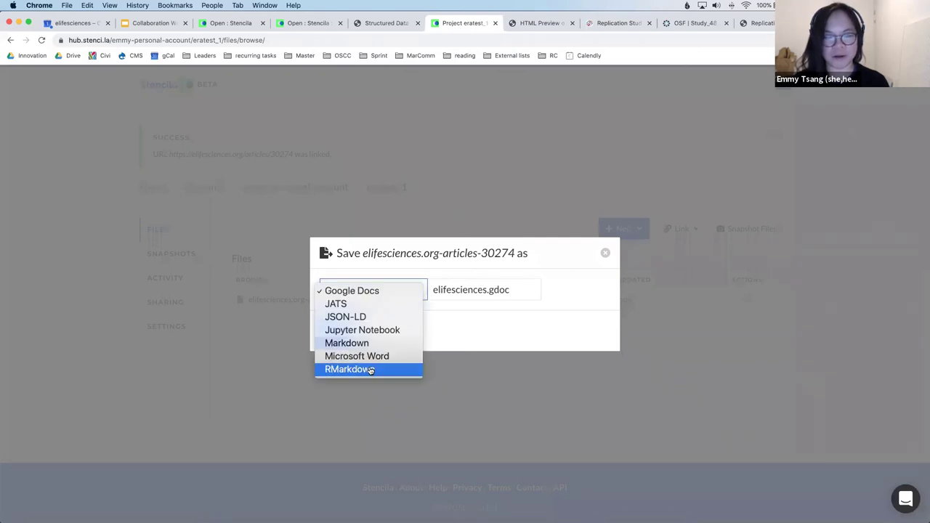
pyautogui.click(371, 370)
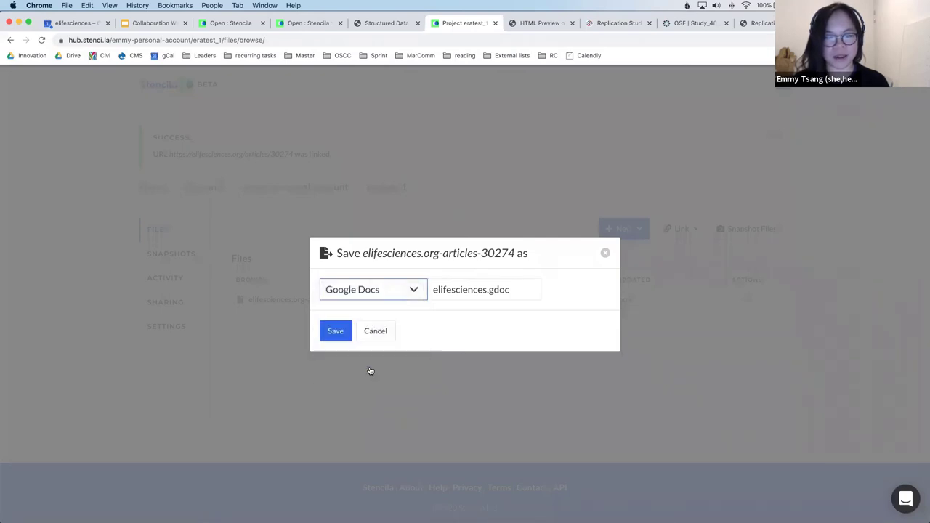
pyautogui.click(324, 334)
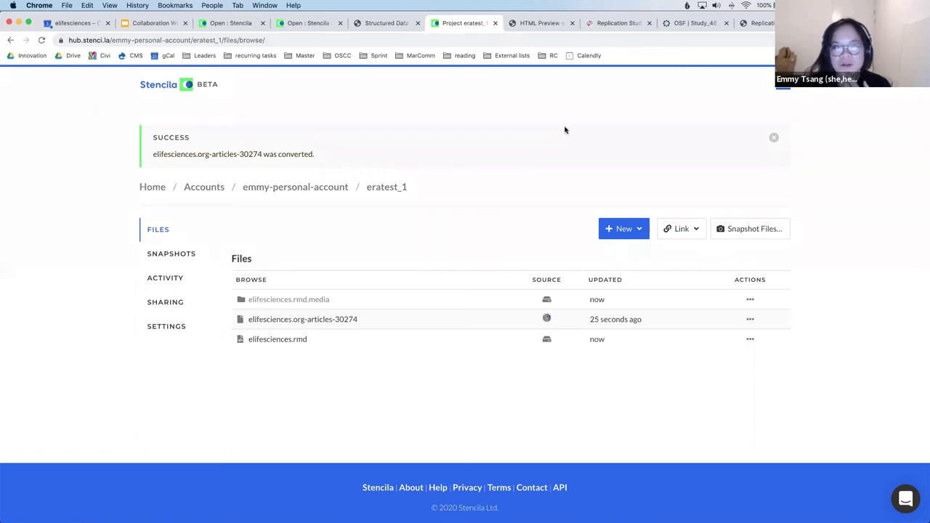
# View the Study_48_Protocol_2_Data.csv dataset on OSF
pyautogui.click(539, 26)
pyautogui.click(669, 26)
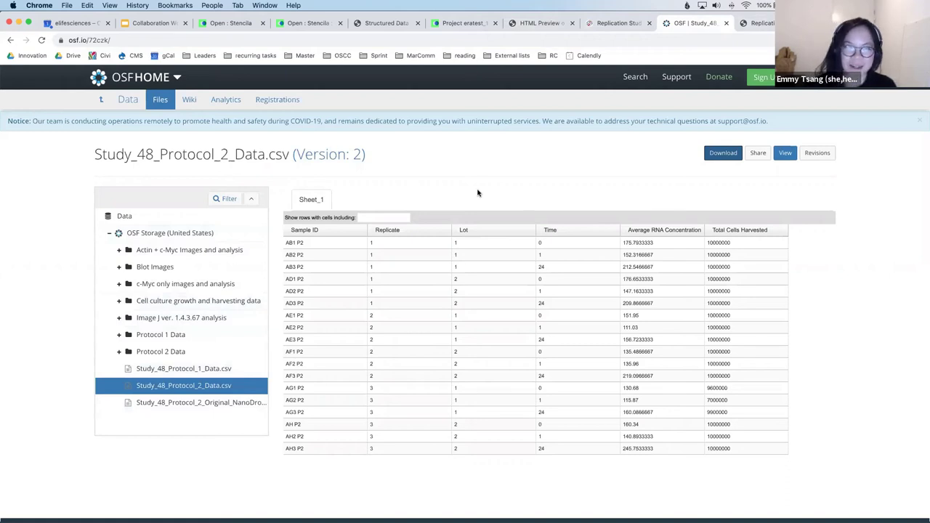
# Switch to RStudio and open elifesciences.rmd from the Downloads folder
pyautogui.press('ctrl+super+f')
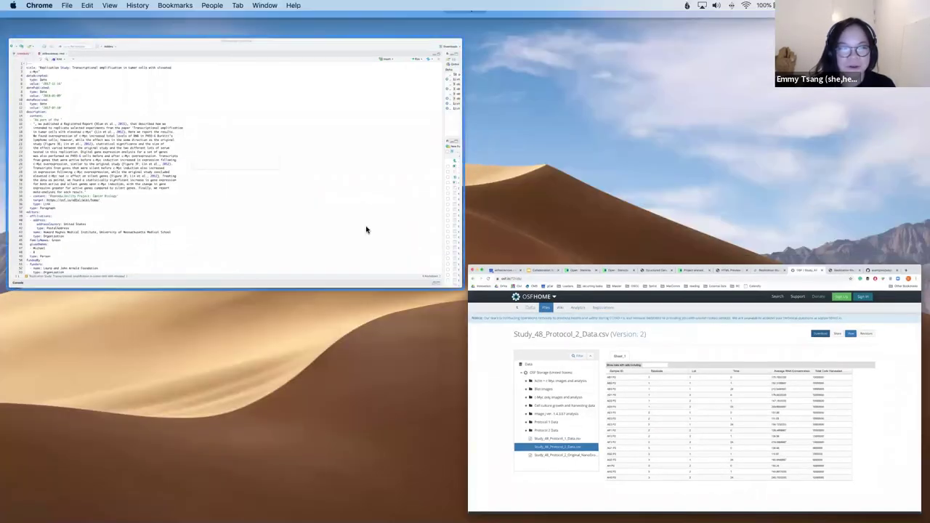
pyautogui.click(110, 98)
pyautogui.press('ctrl+super+f')
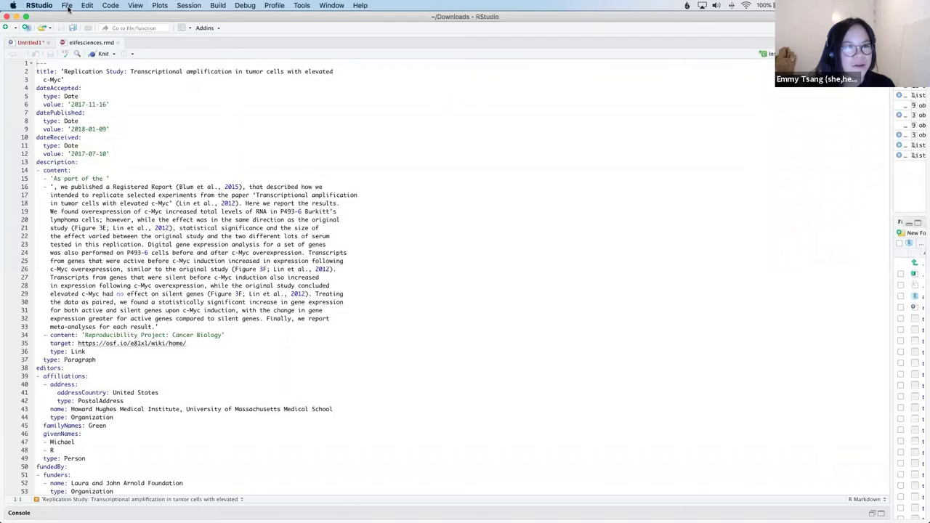
pyautogui.click(68, 5)
pyautogui.press('Escape')
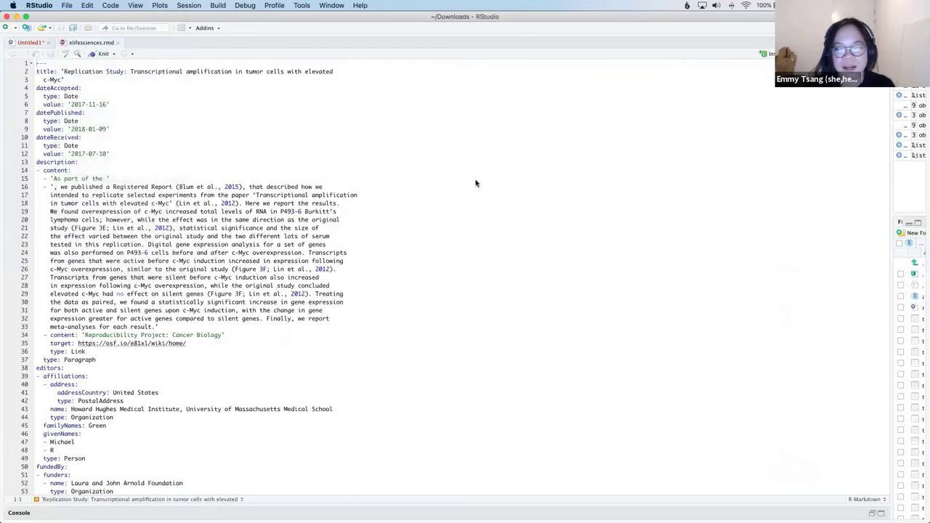
pyautogui.press('super+o')
pyautogui.click(405, 150)
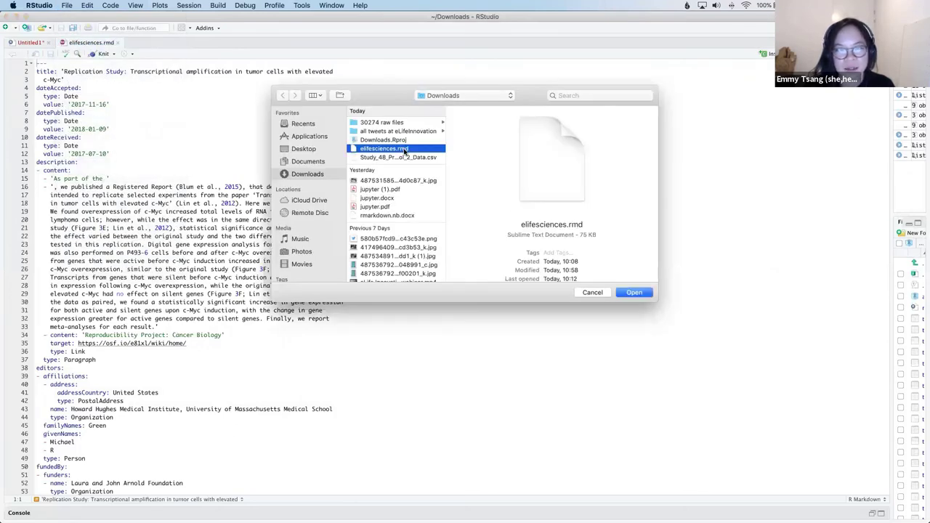
pyautogui.click(635, 292)
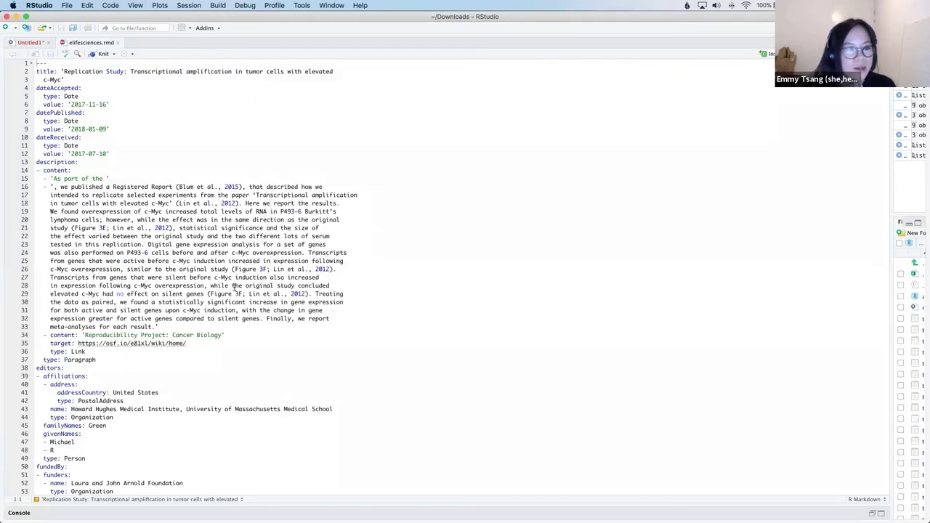
# Examine elifesciences.rmd, from the article metadata and references to the R code chunk that plots Figure 1B
pyautogui.scroll(-5, 251, 334)
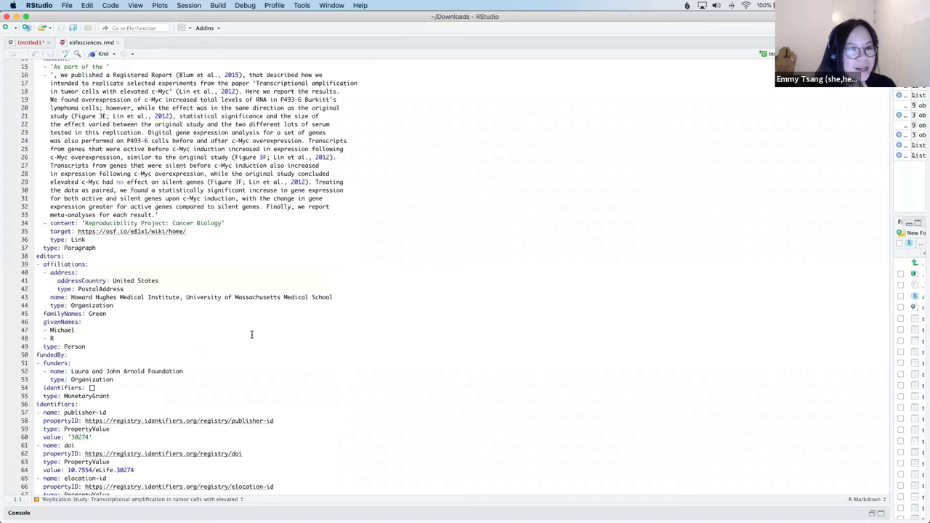
pyautogui.scroll(5, 251, 334)
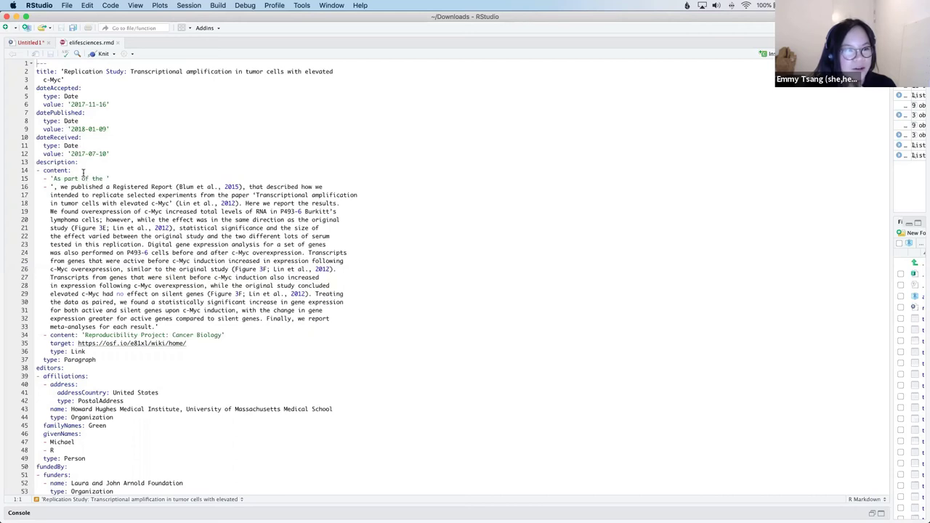
pyautogui.scroll(-8, 90, 211)
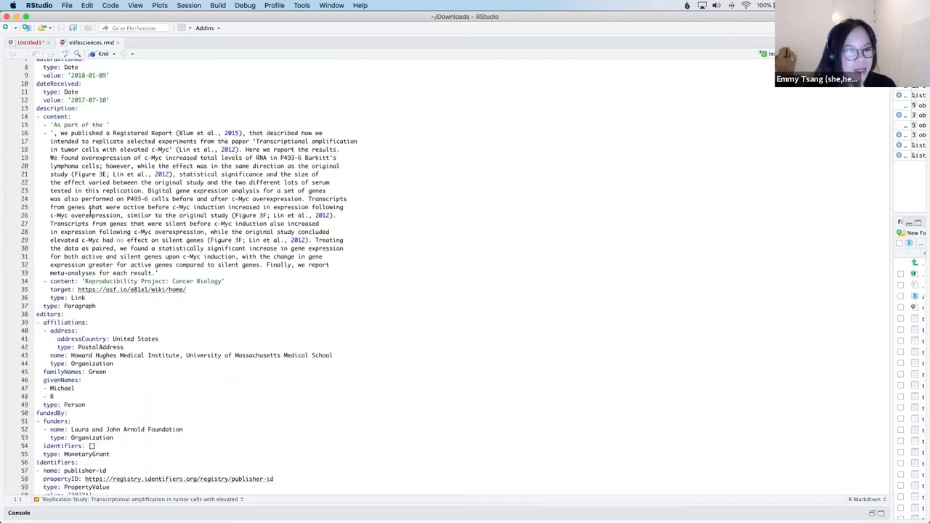
pyautogui.scroll(-15, 112, 270)
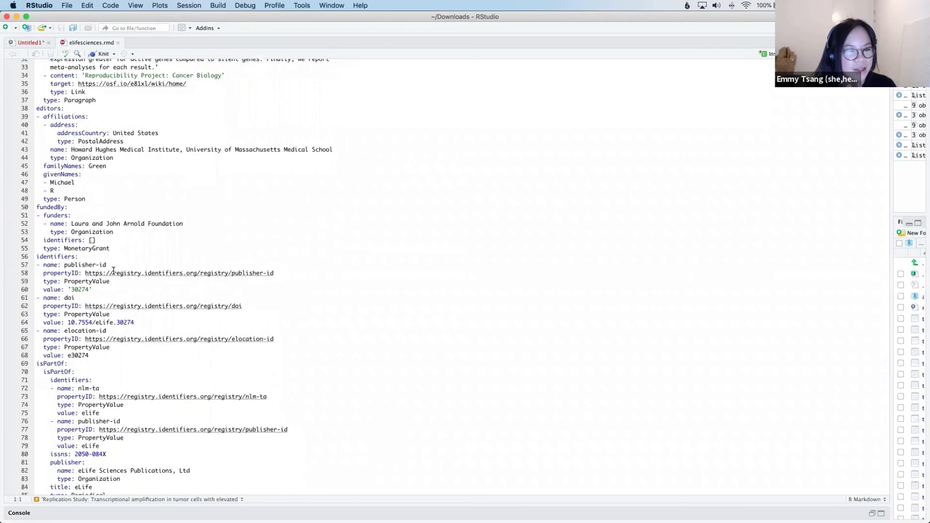
pyautogui.scroll(-20, 113, 271)
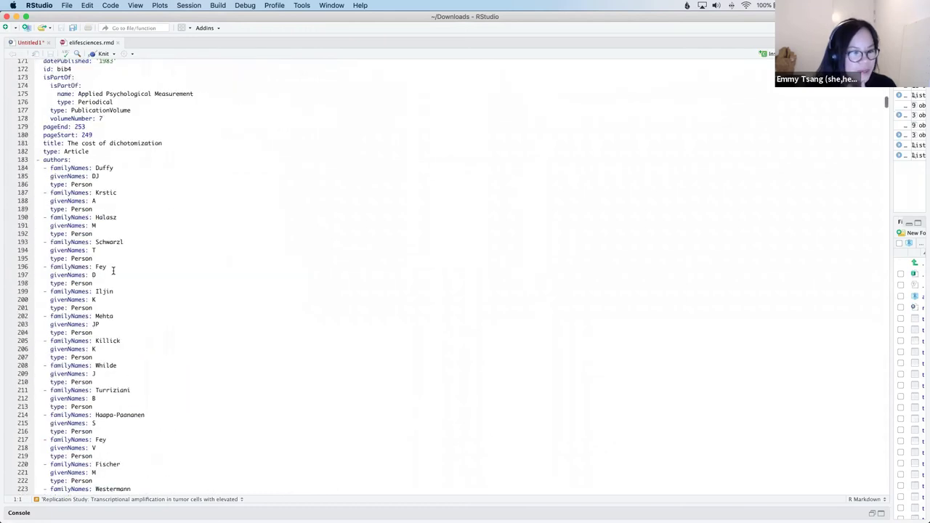
pyautogui.scroll(-20, 113, 271)
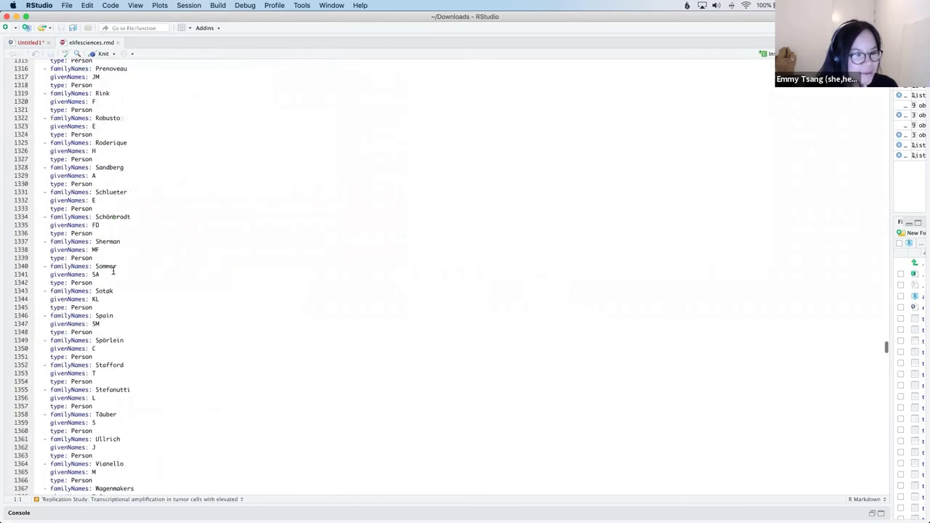
pyautogui.scroll(15, 113, 270)
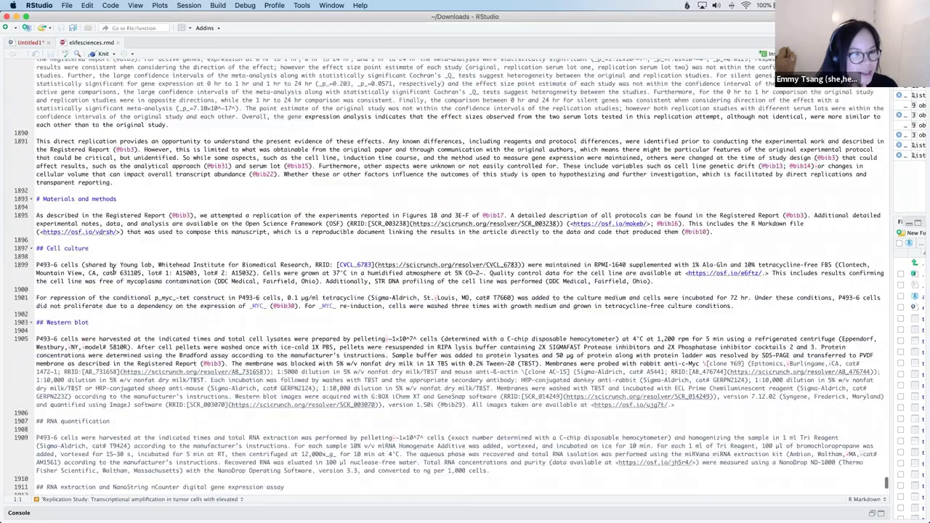
pyautogui.scroll(20, 112, 270)
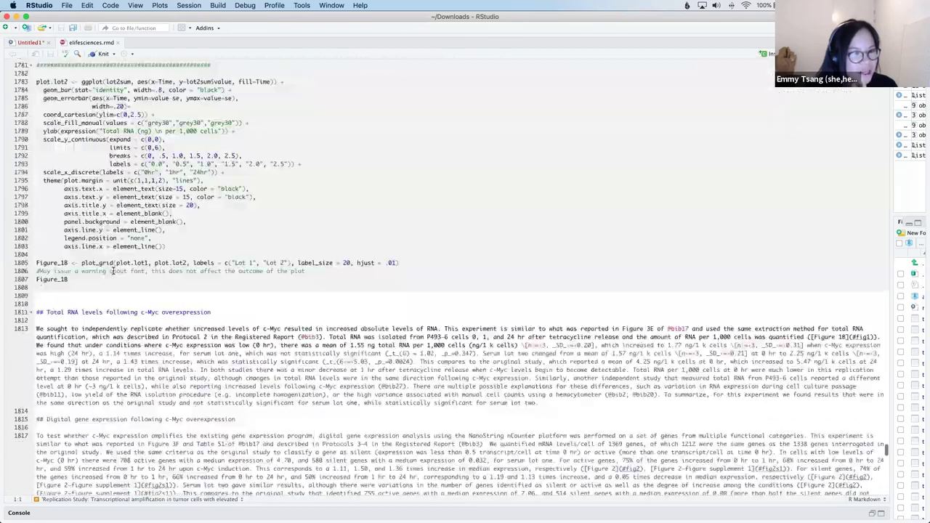
pyautogui.scroll(15, 113, 270)
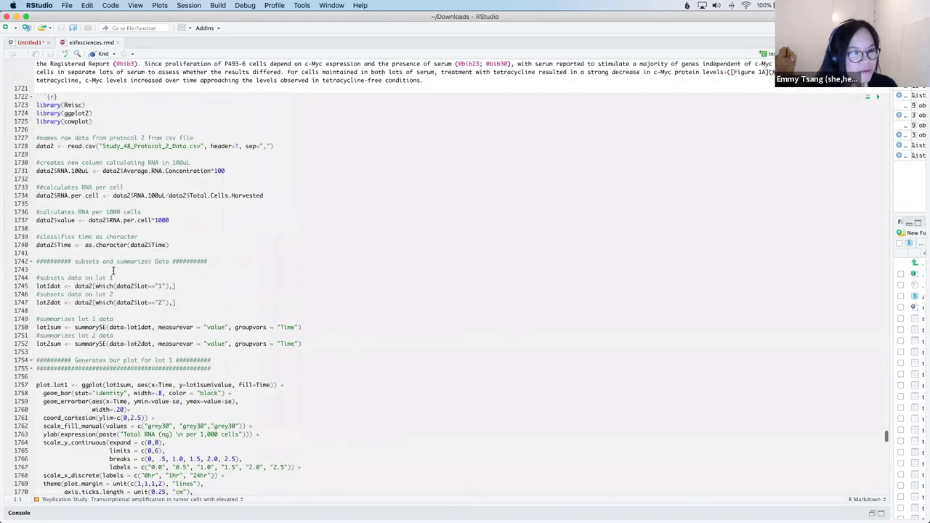
# Collapse the R code chunk under "Conditional expression of c-Myc in the B-cell line P493-6"
pyautogui.scroll(-3, 112, 271)
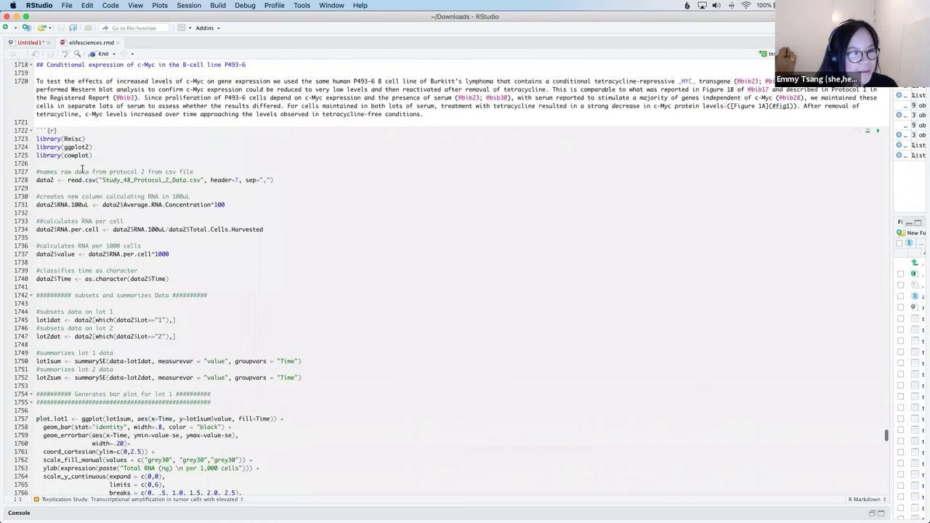
pyautogui.click(30, 130)
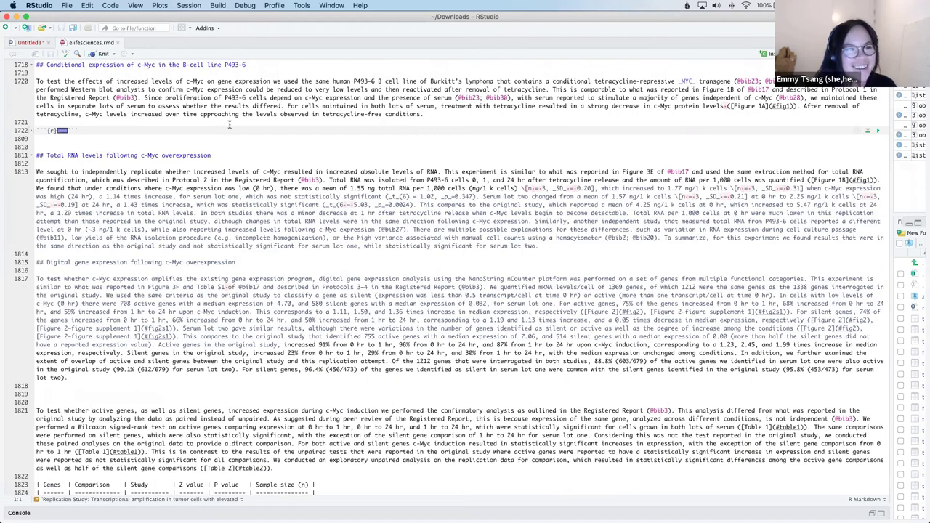
pyautogui.scroll(1, 251, 128)
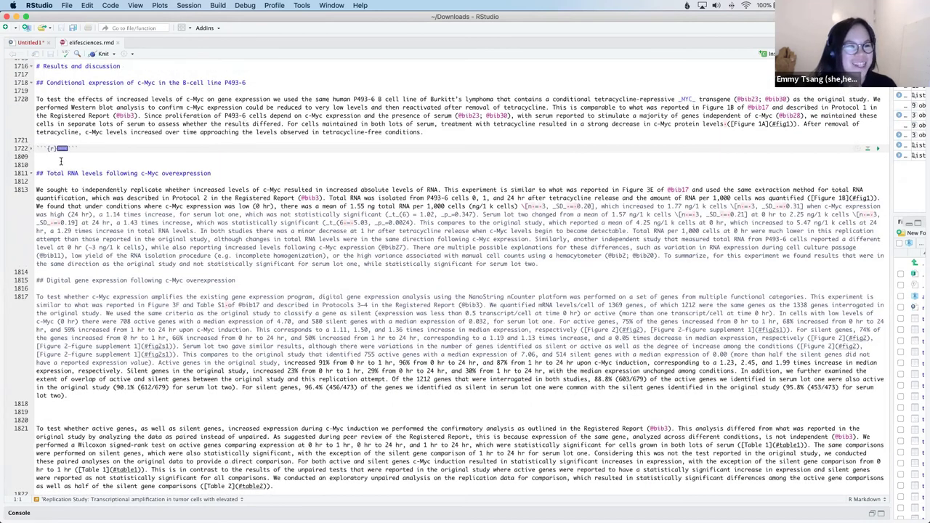
# Check the languages available for a new code chunk and select all the R code in the Untitled1 script
pyautogui.click(764, 53)
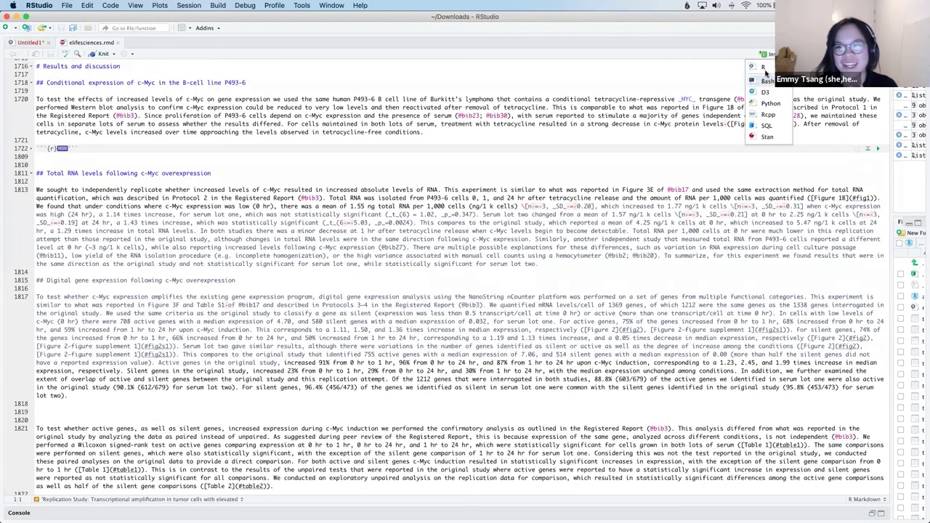
pyautogui.click(390, 108)
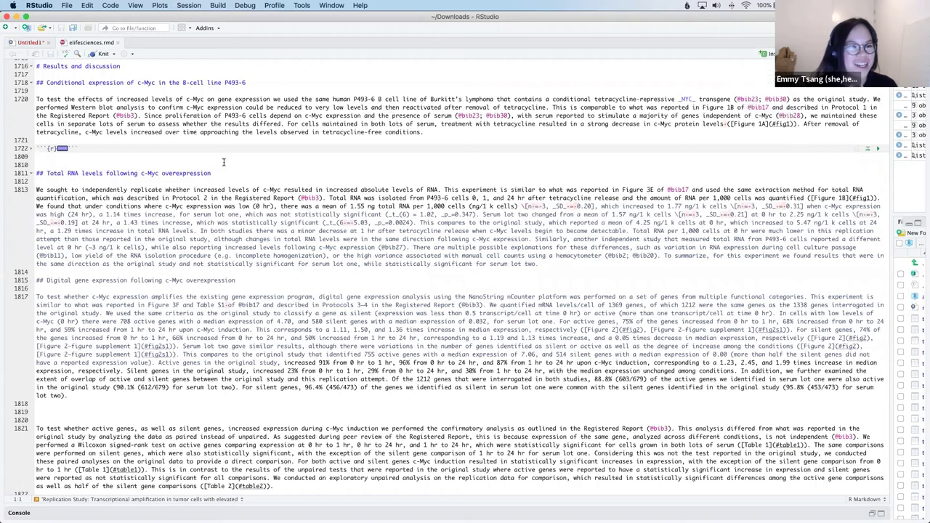
pyautogui.click(33, 45)
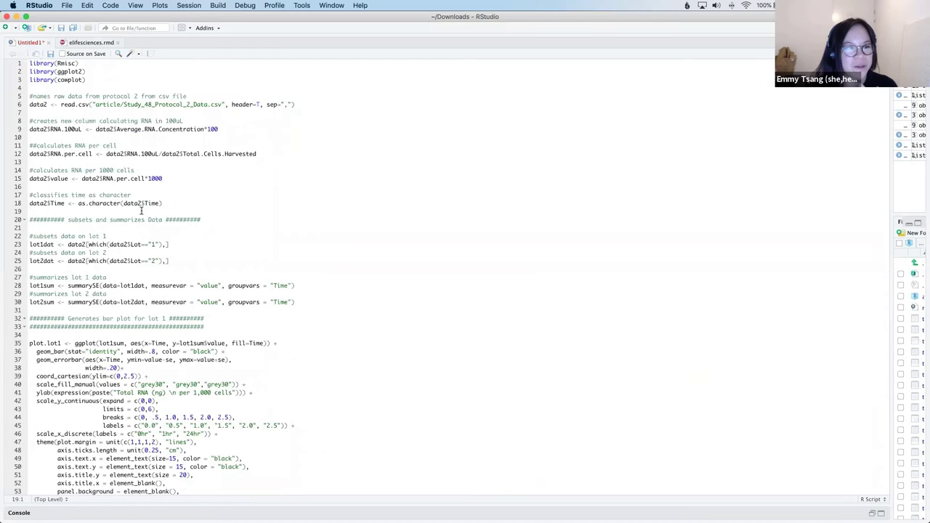
pyautogui.scroll(-5, 141, 211)
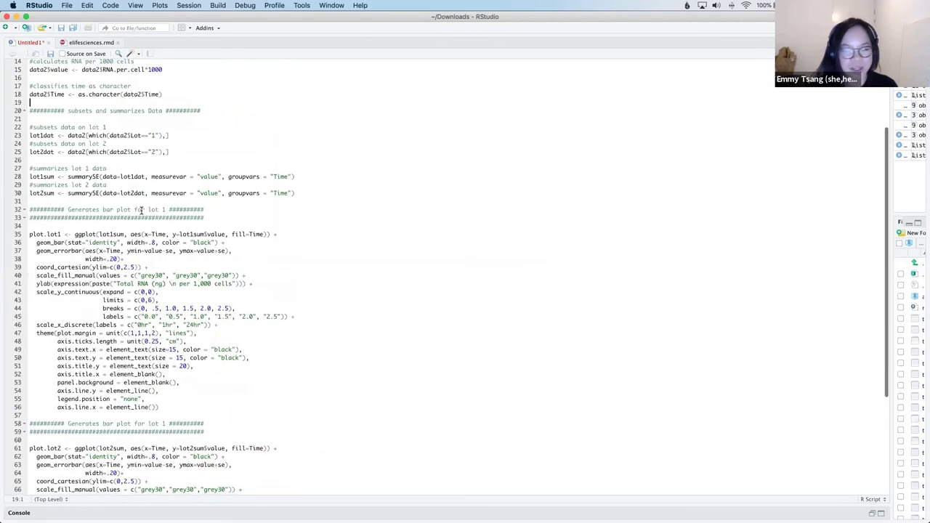
pyautogui.press('super+a')
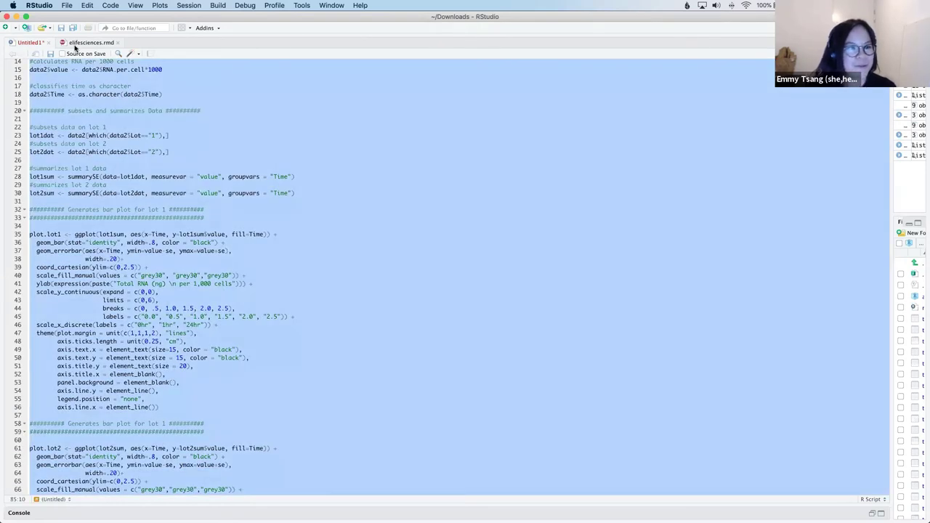
# Expand the R code chunk in elifesciences.rmd under "Conditional expression of c-Myc in the B-cell line P493-6" and review its code through Figure_1B
pyautogui.click(75, 45)
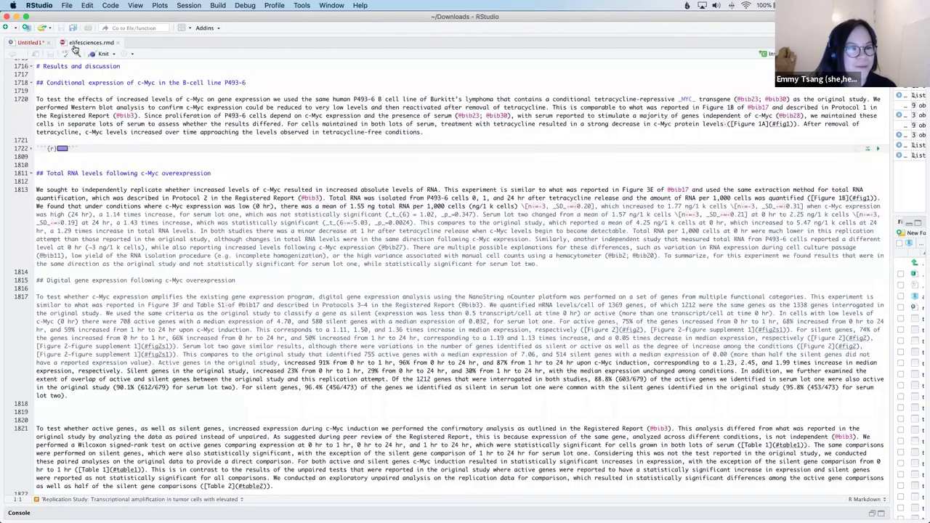
pyautogui.click(63, 148)
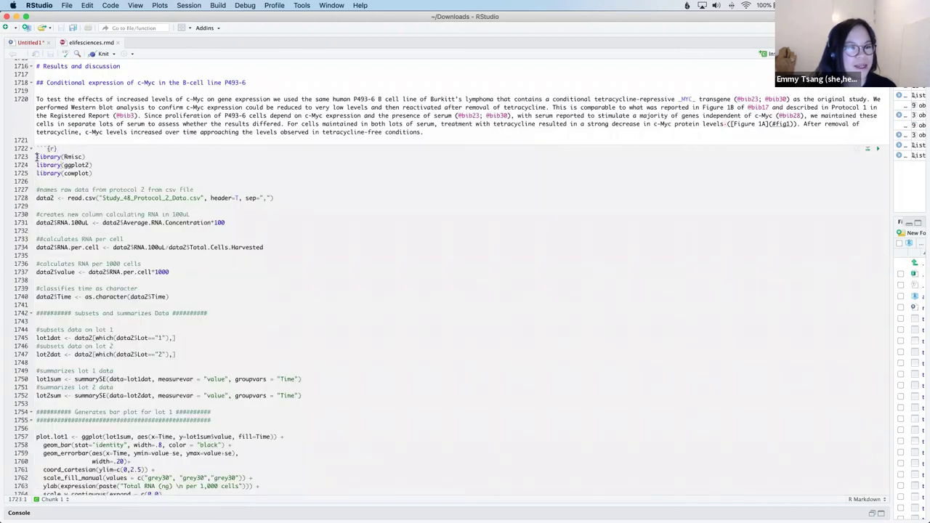
pyautogui.scroll(-15, 157, 221)
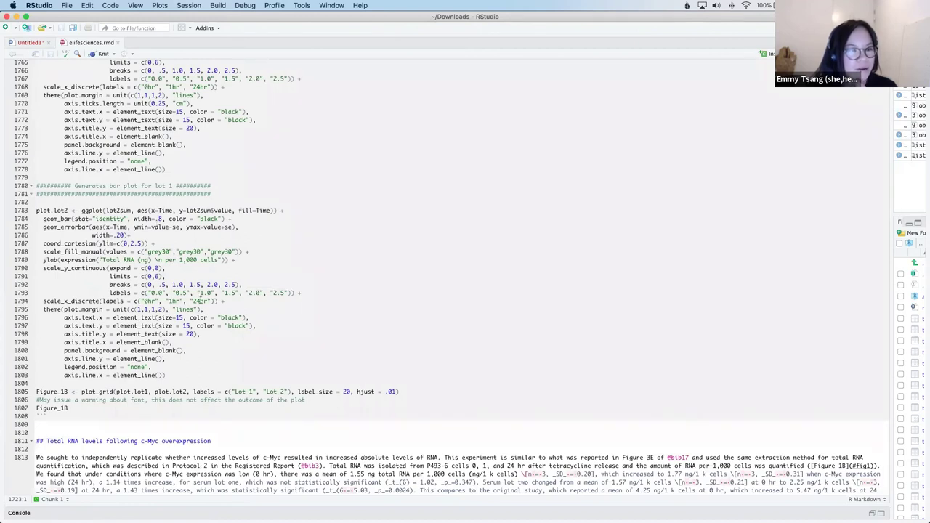
pyautogui.scroll(20, 192, 285)
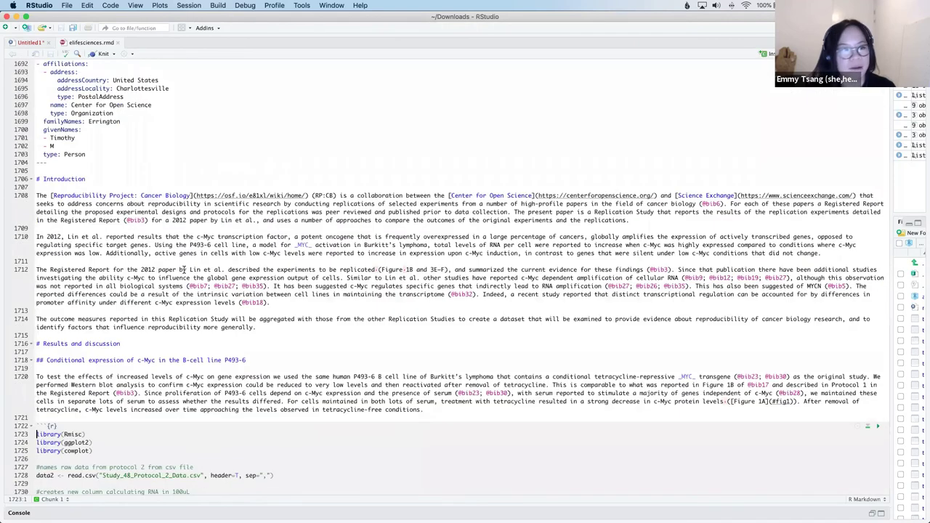
# Switch to Chrome and upload elifesciences.rmd from the Downloads folder to the eratest_1 project in Stencila Hub
pyautogui.hotkey('ctrl', 'Up')
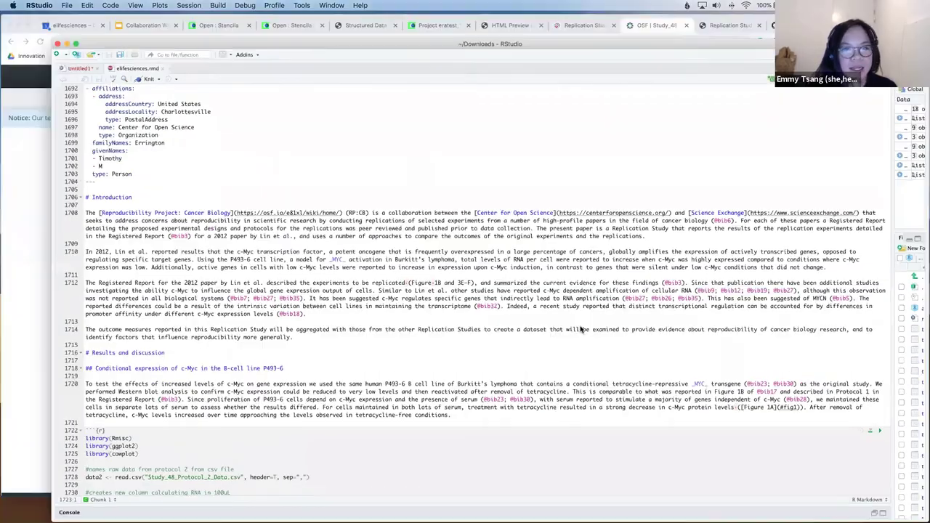
pyautogui.click(249, 45)
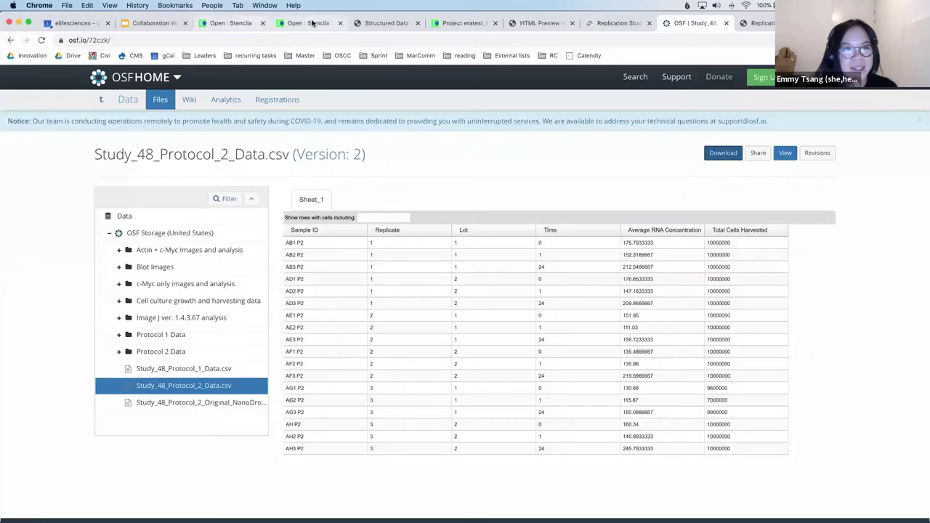
pyautogui.click(310, 24)
pyautogui.click(233, 27)
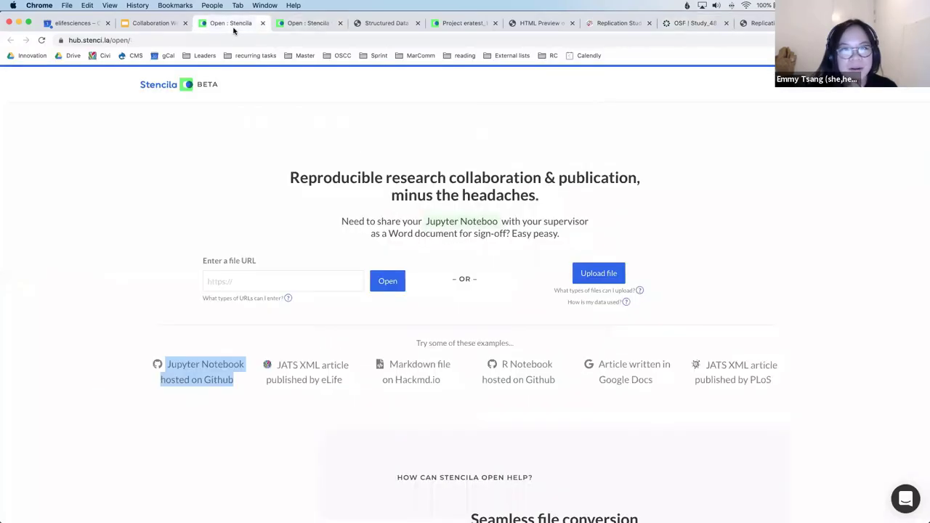
pyautogui.click(474, 27)
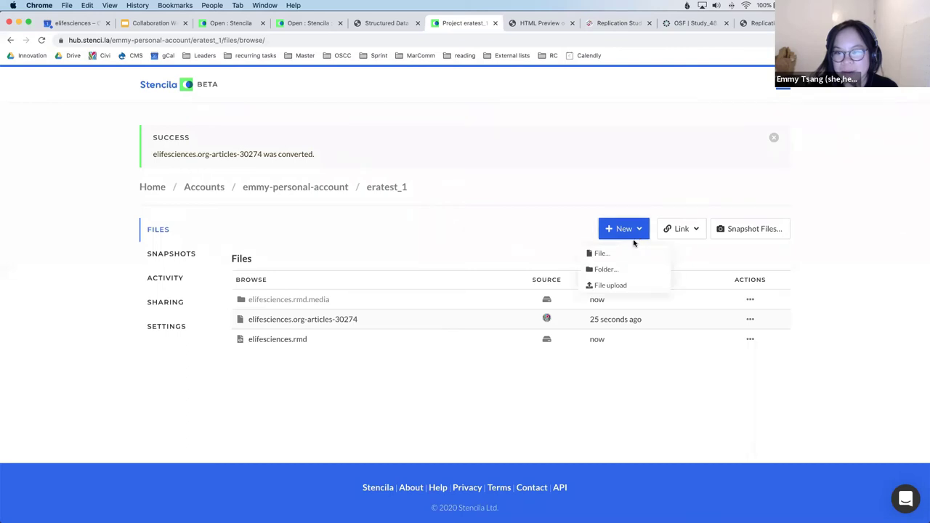
pyautogui.click(612, 286)
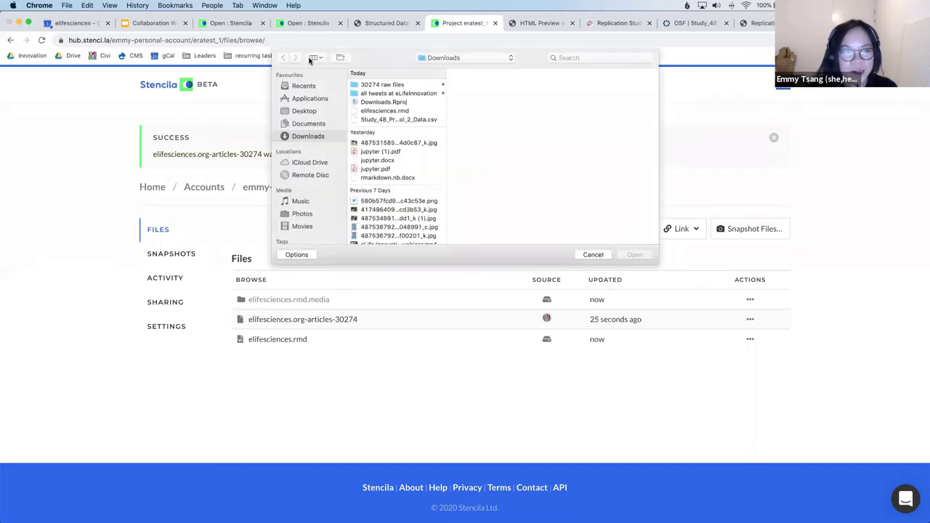
pyautogui.click(380, 111)
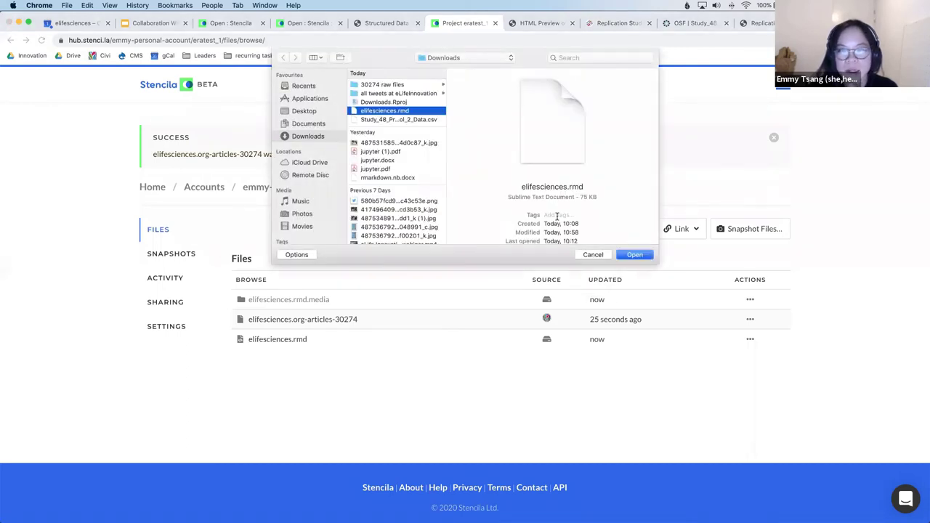
pyautogui.click(631, 258)
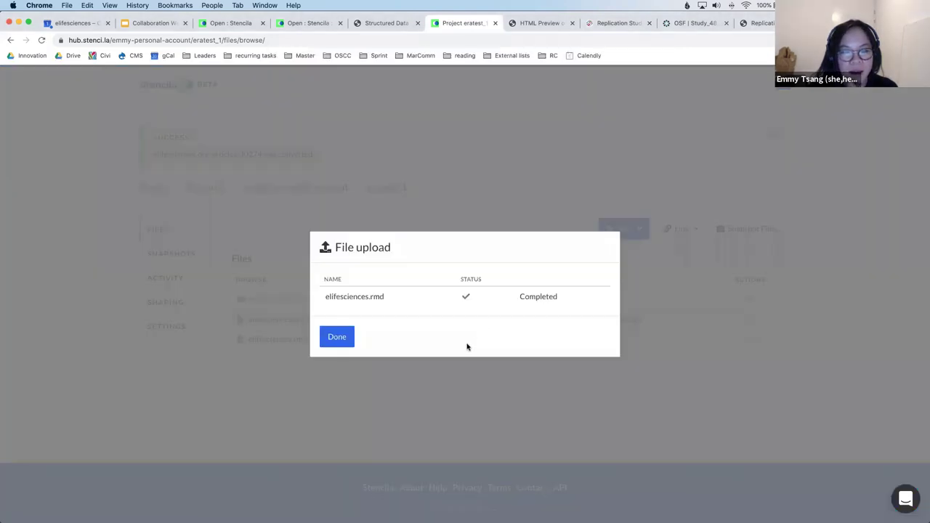
pyautogui.click(343, 338)
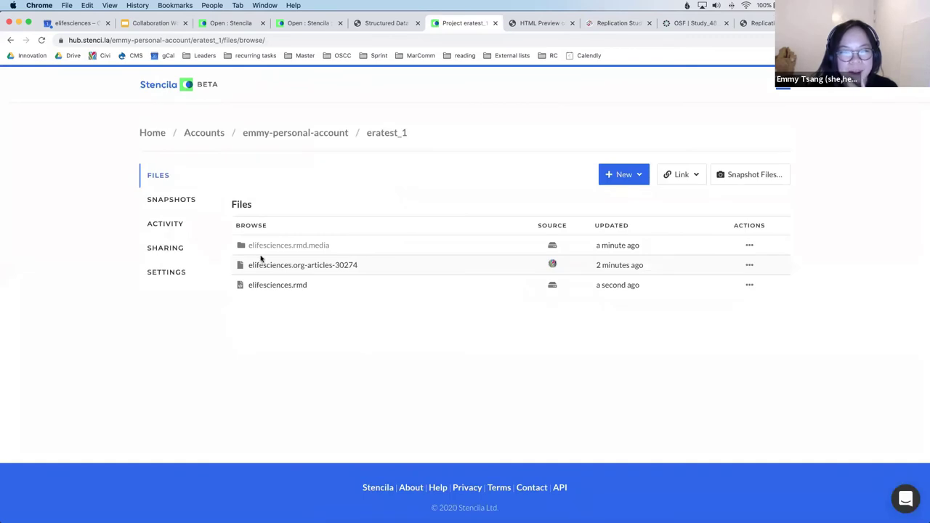
# Try to preview the uploaded elifesciences.rmd, and close the existing HTML preview of elifesciences (1).rmd
pyautogui.click(749, 285)
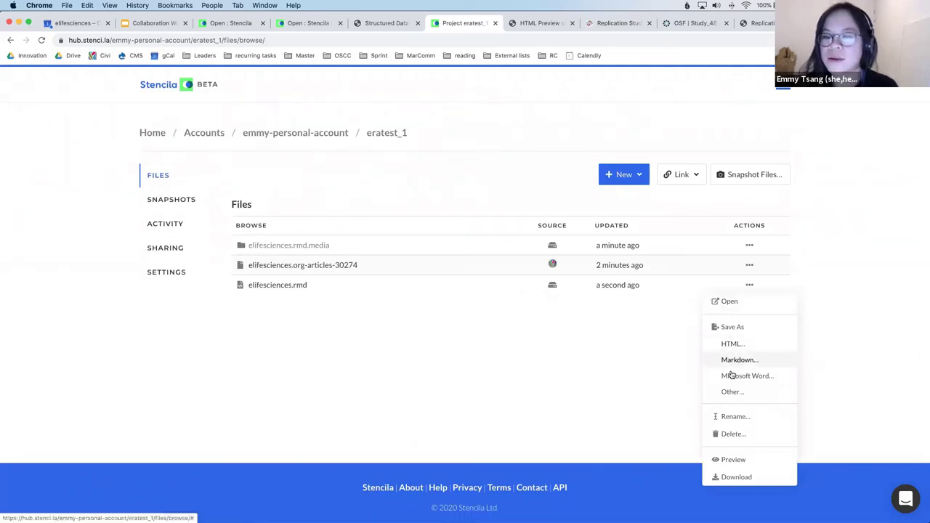
pyautogui.click(734, 458)
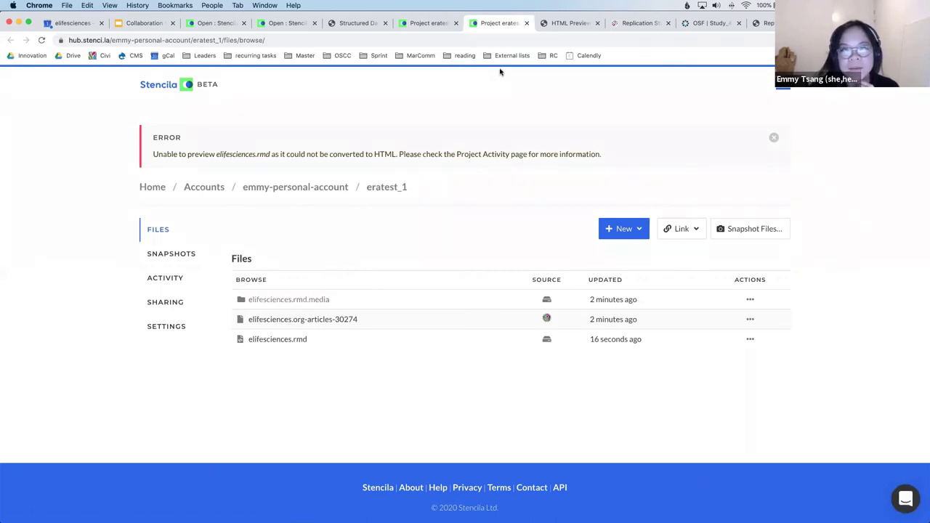
pyautogui.click(554, 25)
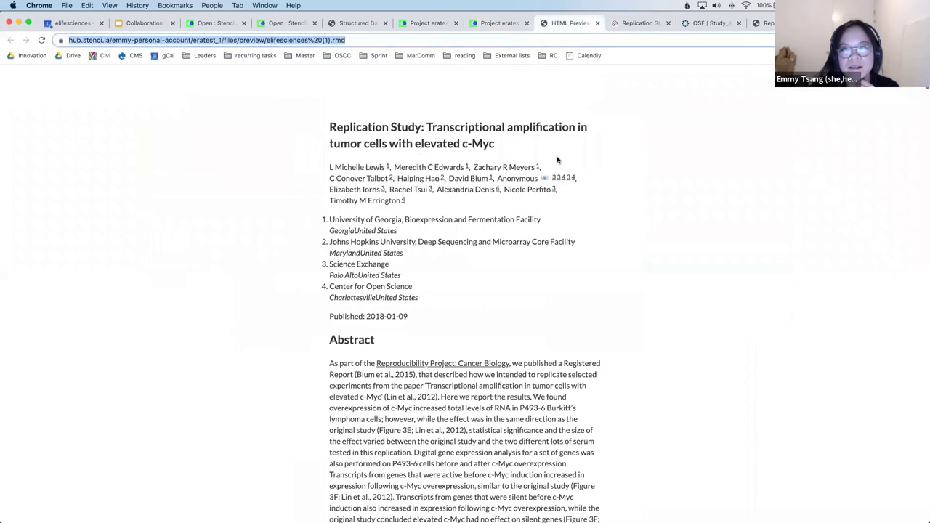
pyautogui.click(597, 25)
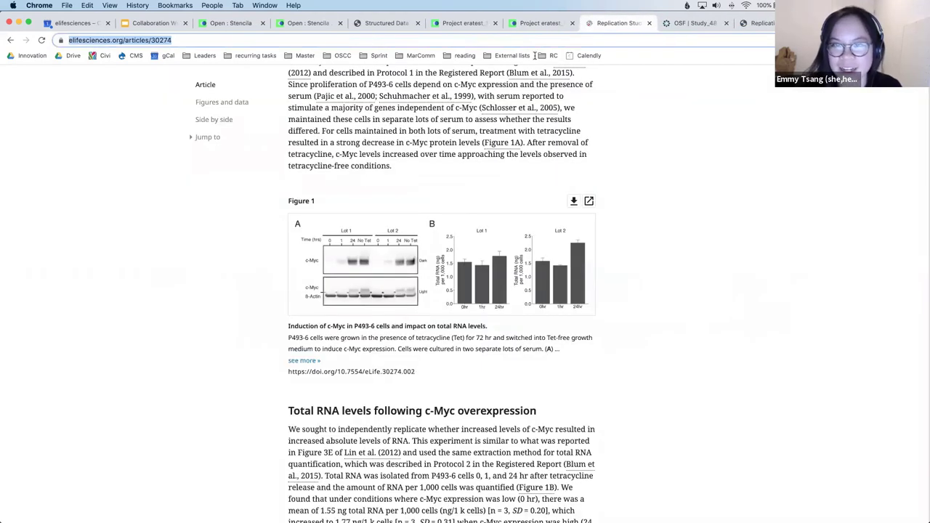
# Return to the eratest_1 project files and retry the preview of elifesciences.rmd
pyautogui.click(529, 27)
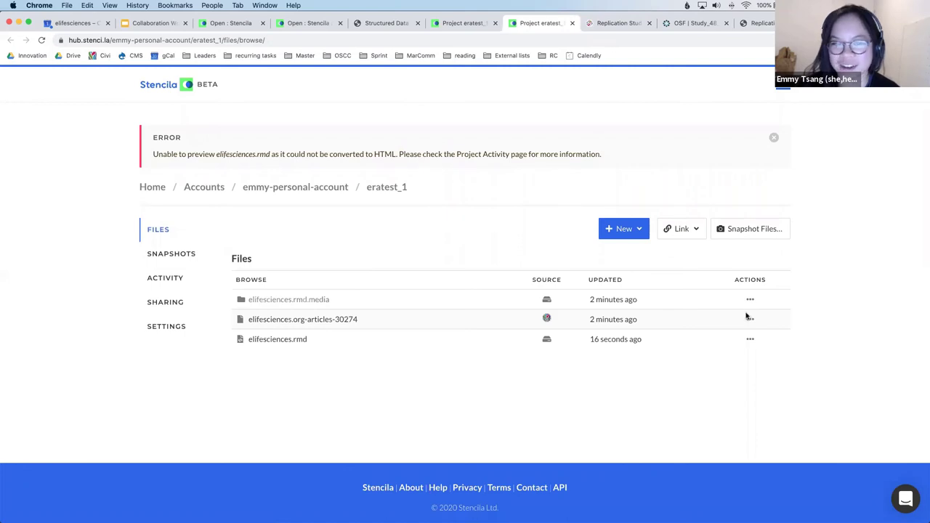
pyautogui.click(750, 340)
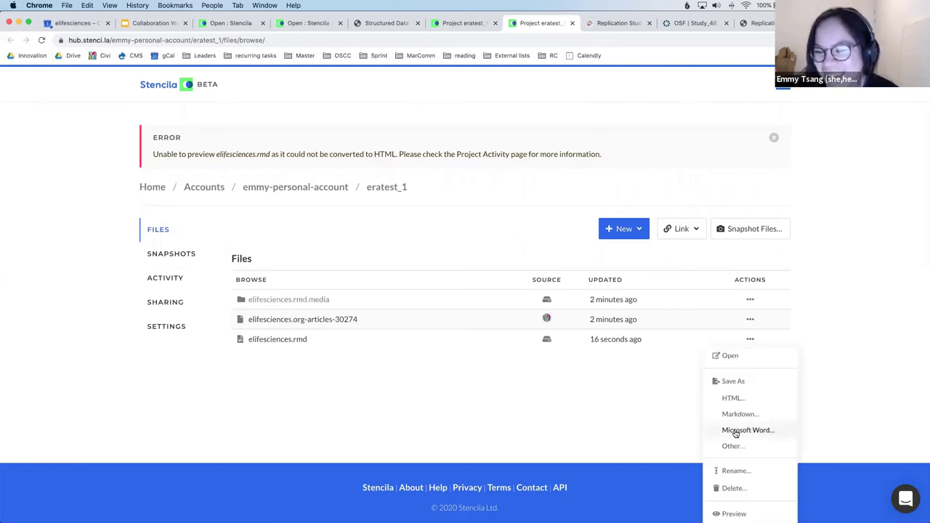
pyautogui.click(736, 505)
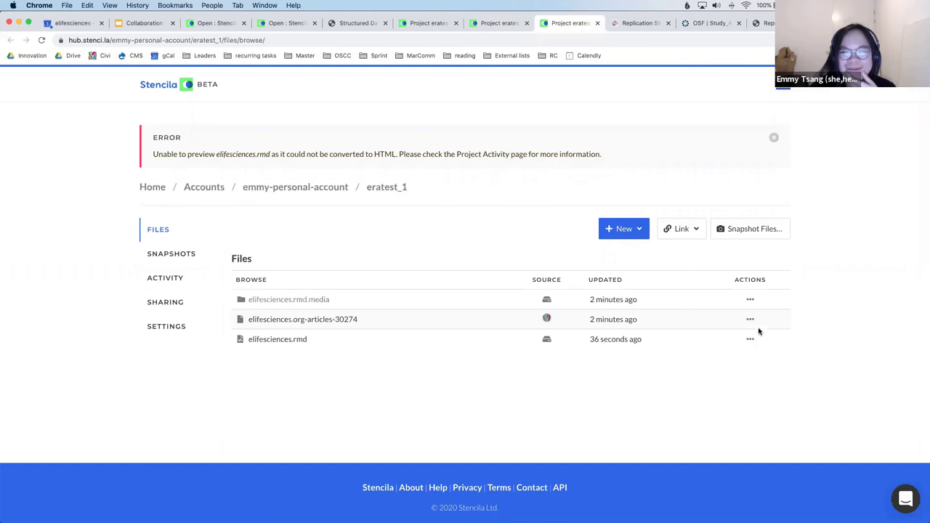
# Open elifesciences.rmd from the eratest_1 project in Stencila's editor and examine its article metadata and reference entries
pyautogui.click(751, 340)
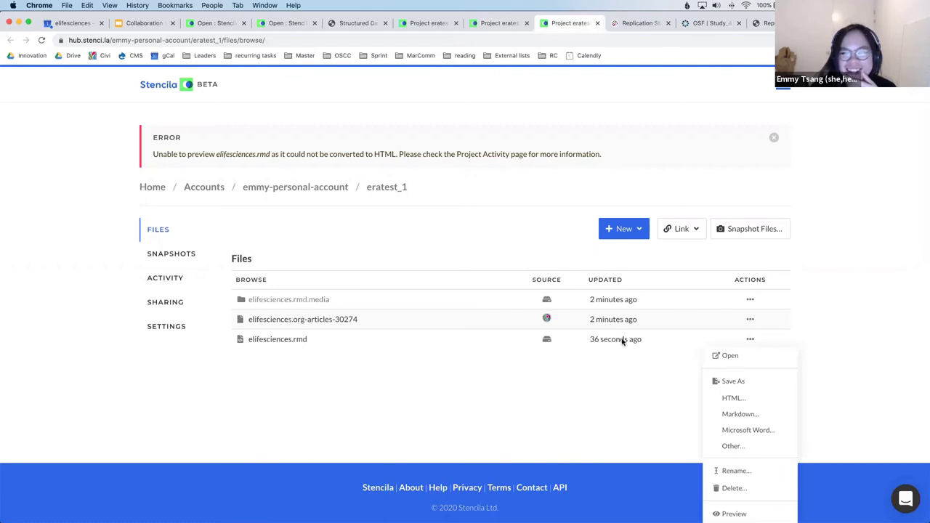
pyautogui.click(735, 356)
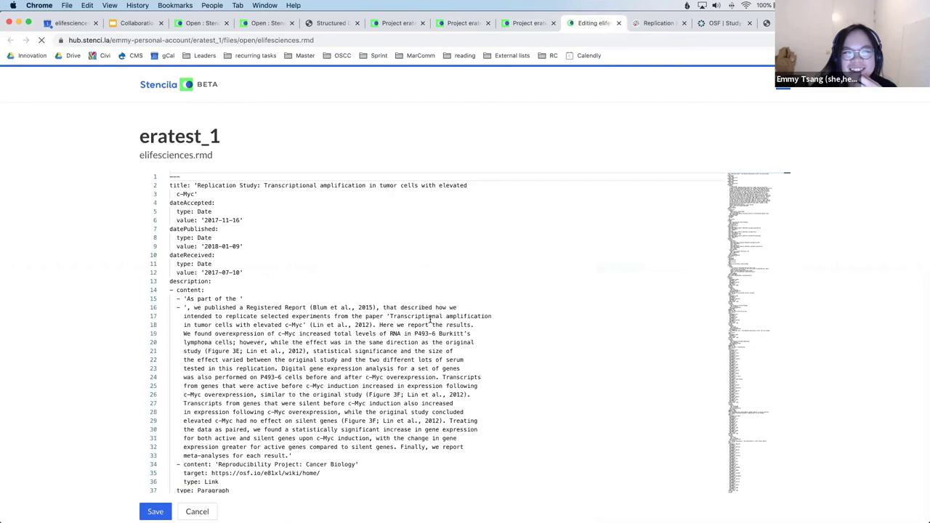
pyautogui.scroll(-10, 430, 317)
pyautogui.scroll(-15, 430, 318)
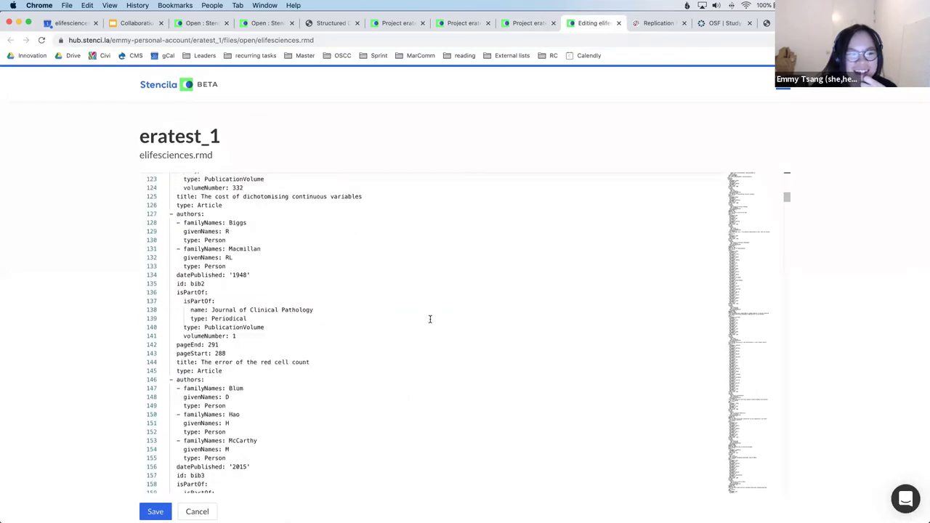
pyautogui.scroll(-20, 430, 319)
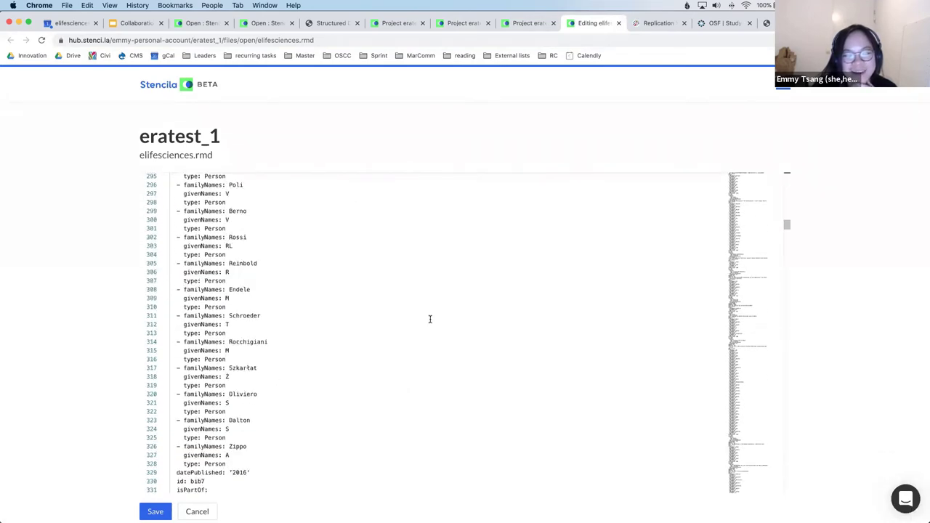
pyautogui.scroll(-20, 429, 319)
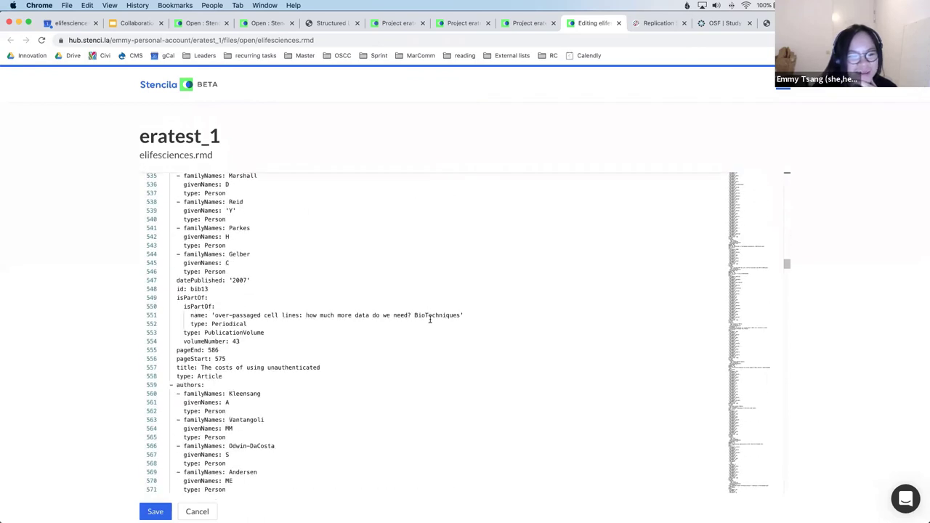
pyautogui.scroll(-20, 429, 319)
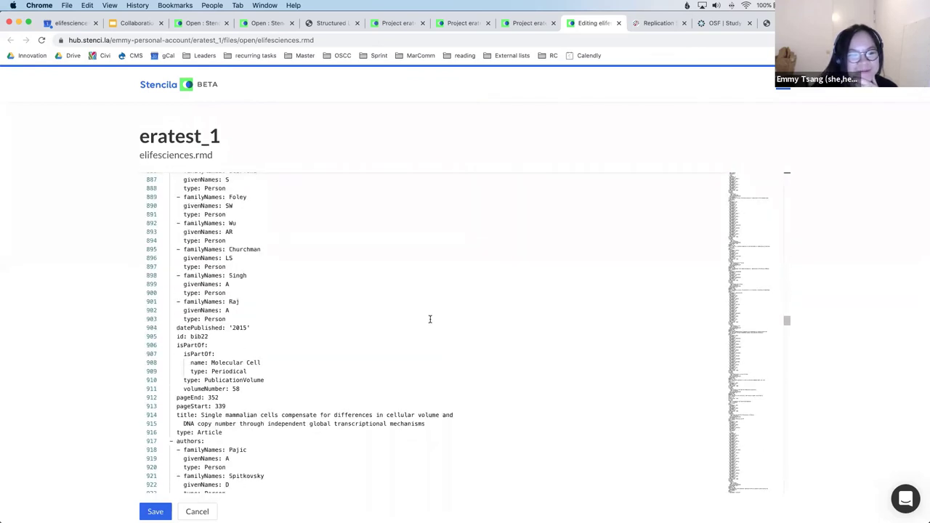
pyautogui.scroll(-4, 429, 319)
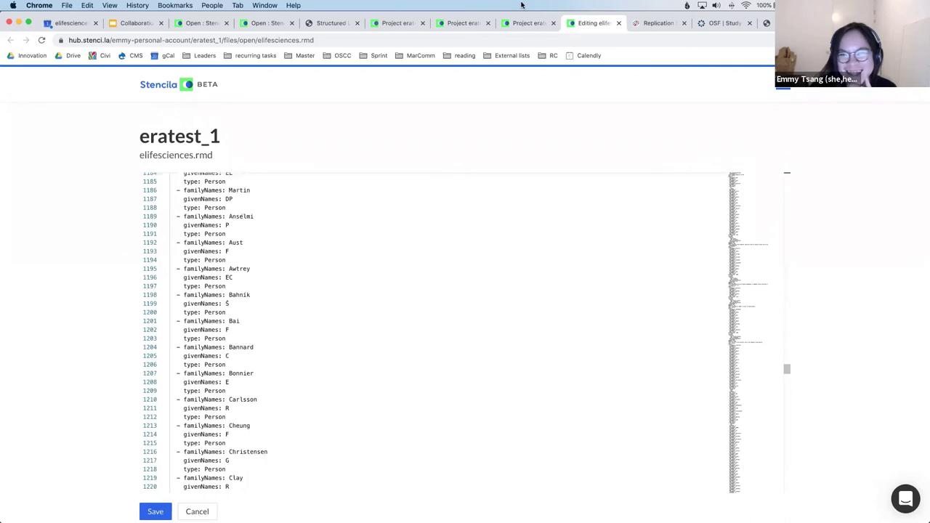
# Try to save elifesciences.rmd from the eratest_1 project files in HTML format as elifesciences.html
pyautogui.click(530, 24)
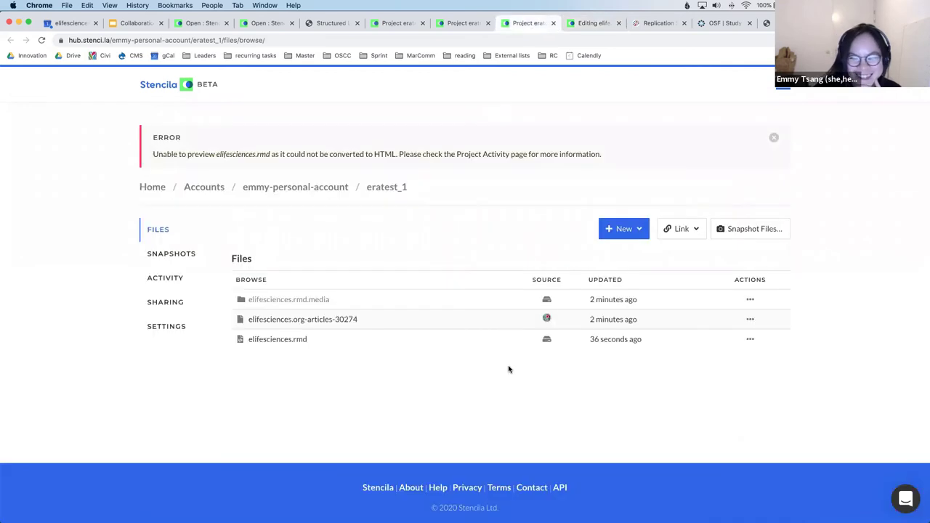
pyautogui.click(749, 339)
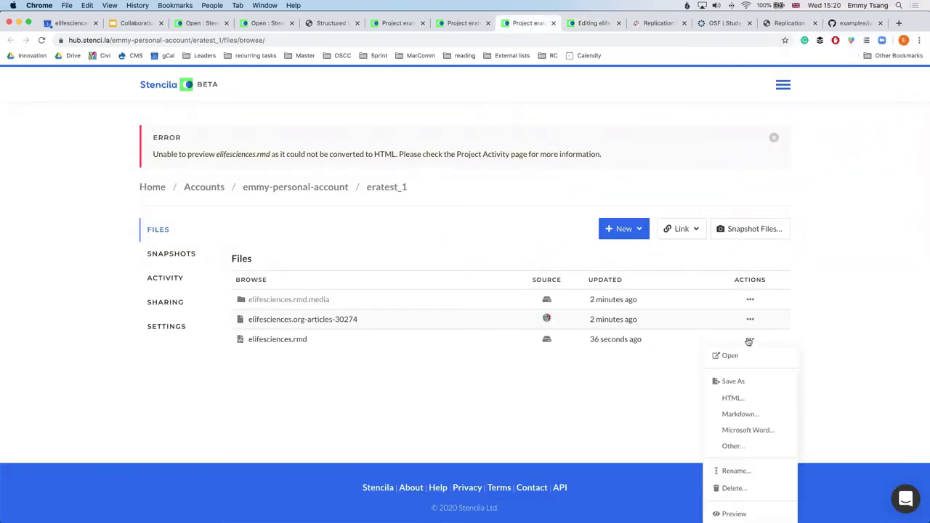
pyautogui.click(733, 398)
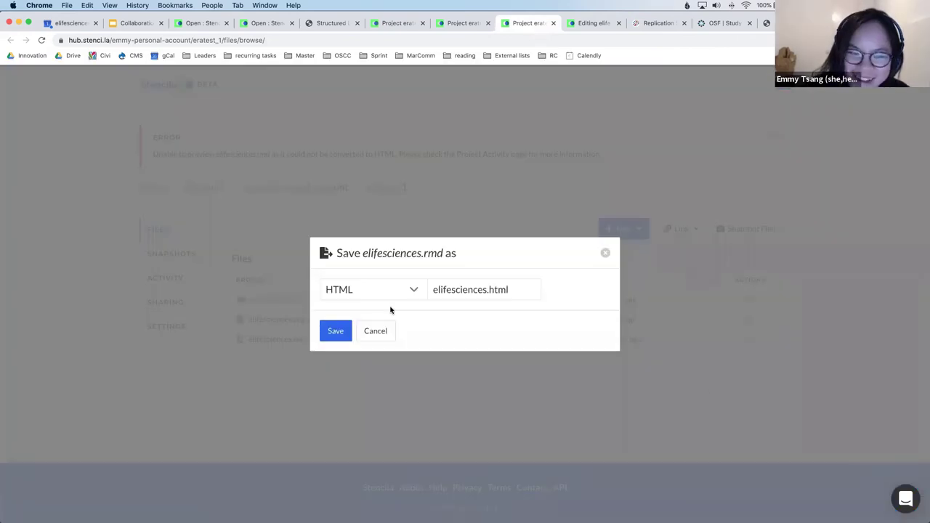
pyautogui.click(339, 331)
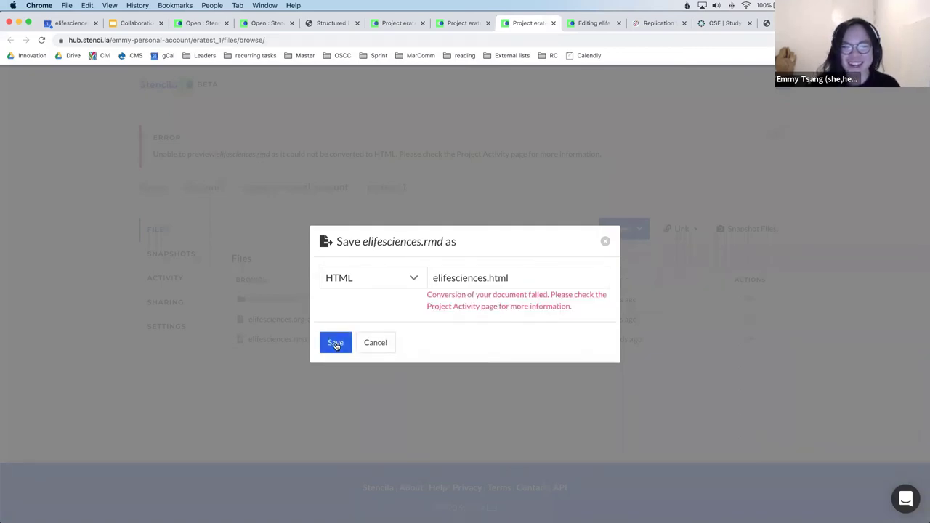
# Retry saving elifesciences.rmd as HTML, dismiss the save dialog, and try to preview the file from the eratest_1 project files
pyautogui.click(336, 345)
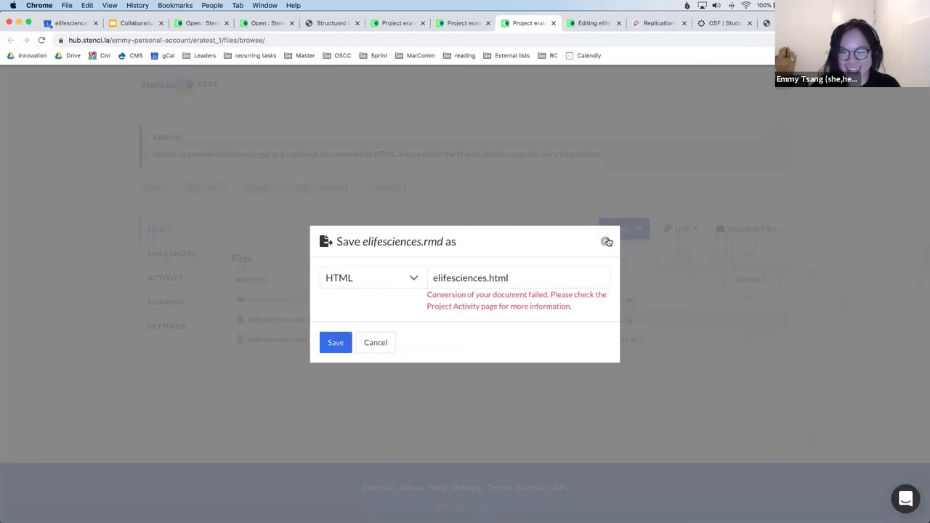
pyautogui.click(606, 241)
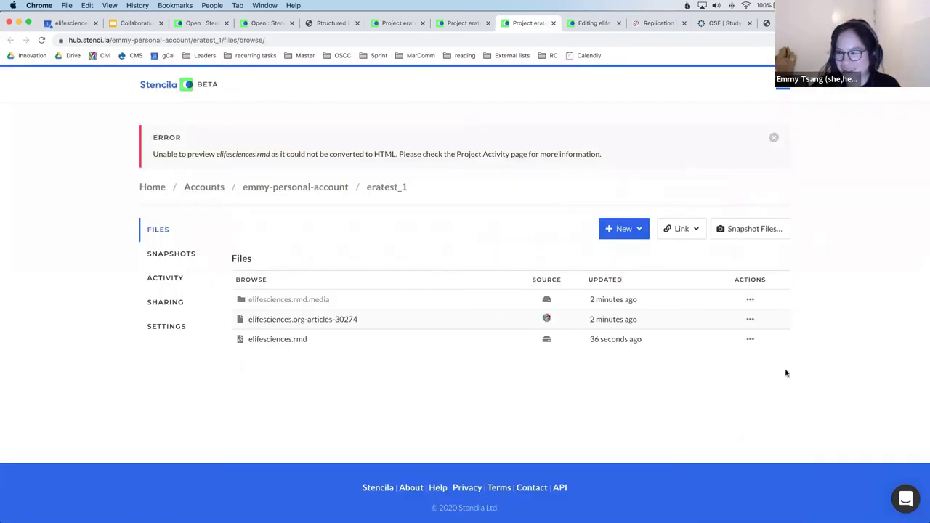
pyautogui.click(750, 338)
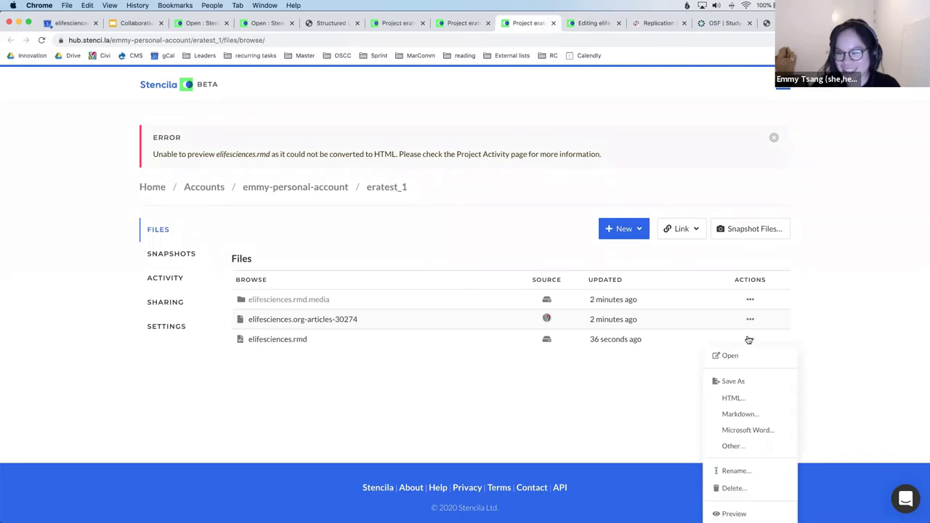
pyautogui.click(732, 514)
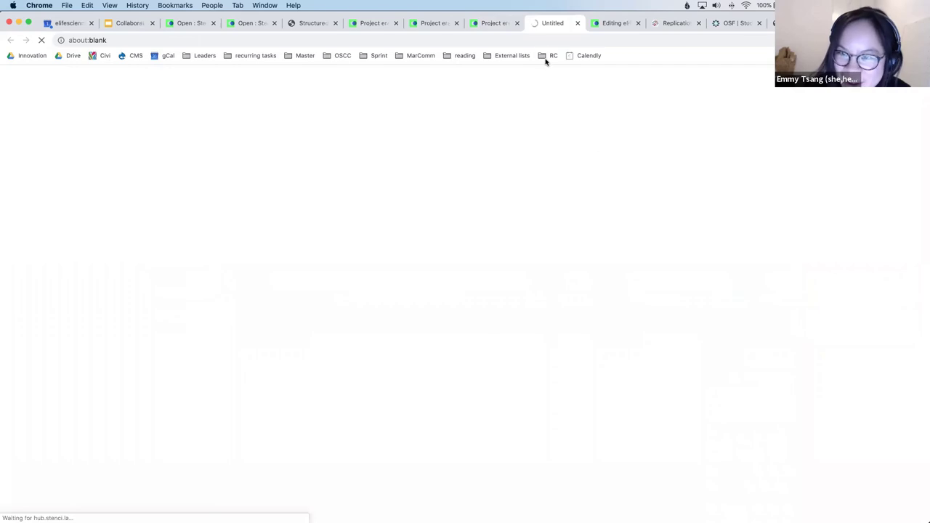
pyautogui.click(601, 29)
pyautogui.click(557, 25)
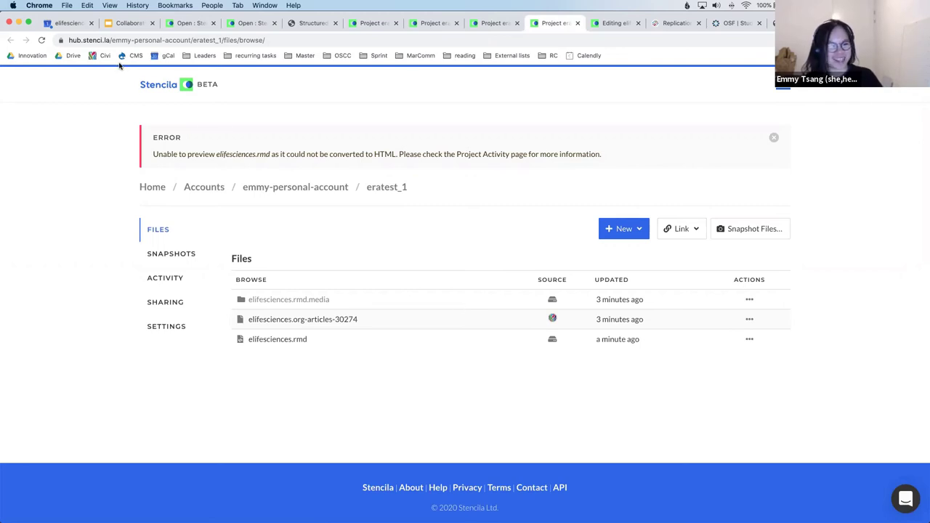
# Open the sharing settings of the eratest_1 project and choose the Editor role for adding a person
pyautogui.click(219, 43)
pyautogui.click(196, 42)
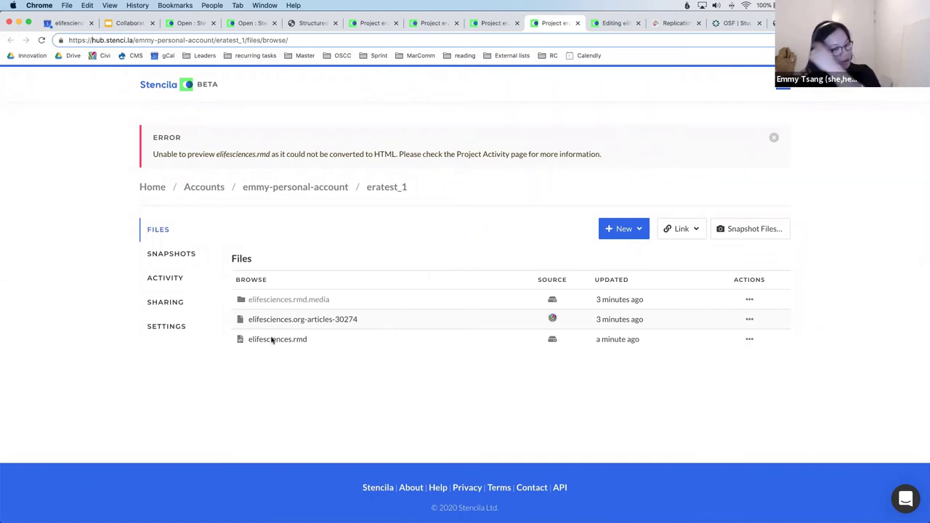
pyautogui.click(179, 313)
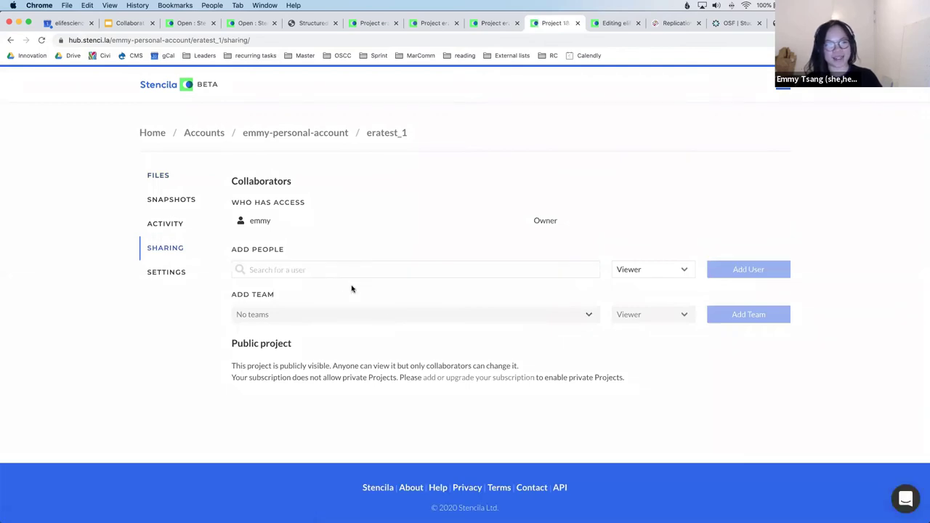
pyautogui.click(667, 273)
pyautogui.click(668, 301)
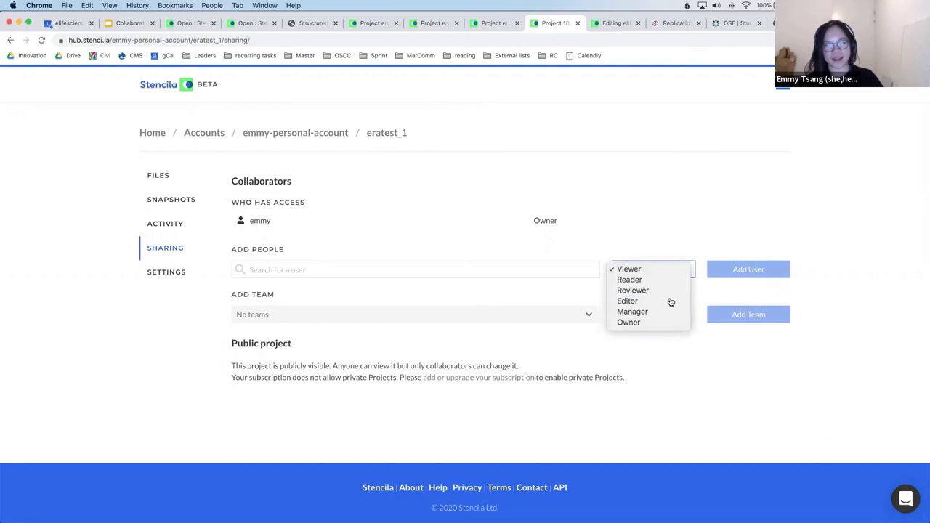
pyautogui.hotkey('shift', 'Tab')
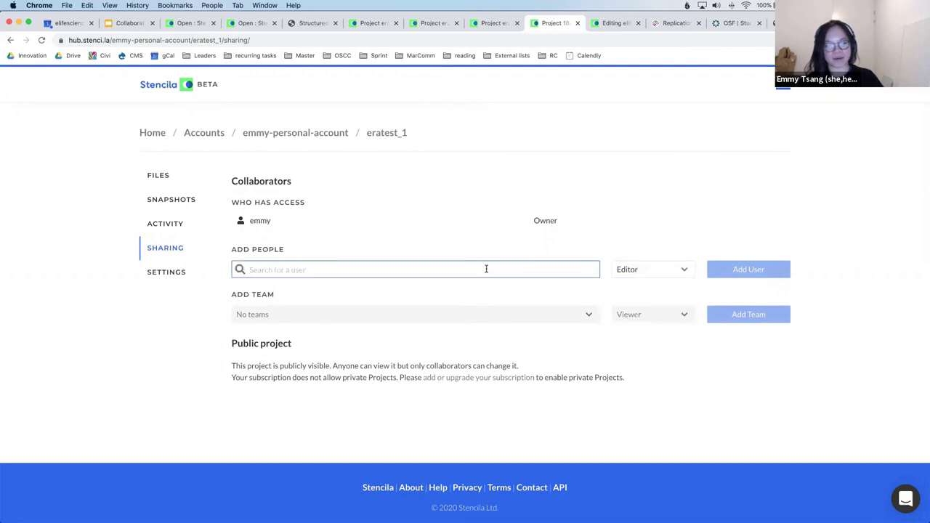
# Return to the eratest_1 project files and look at the options for adding new content
pyautogui.click(166, 182)
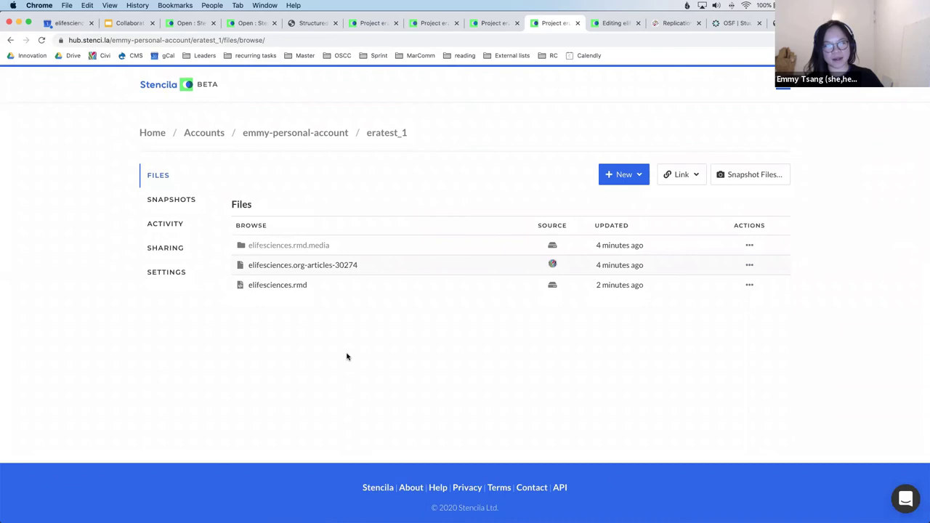
pyautogui.click(632, 181)
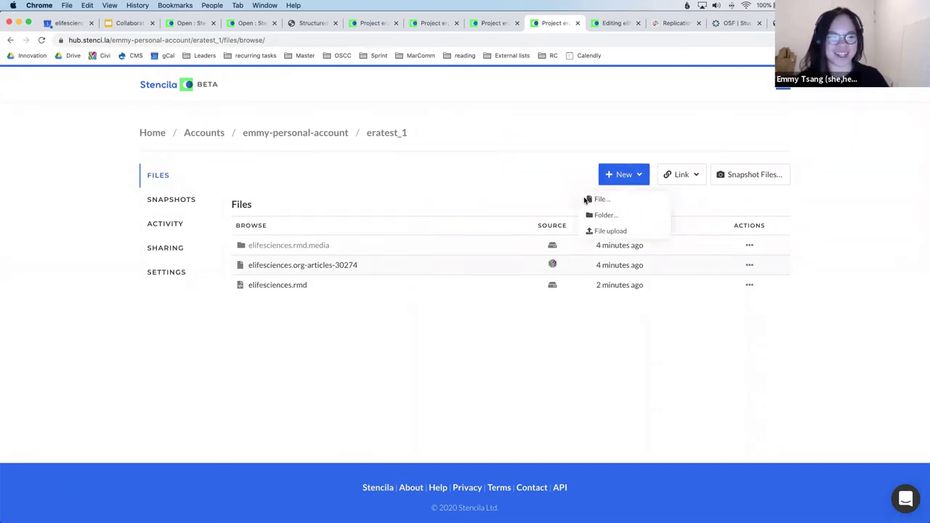
pyautogui.click(288, 319)
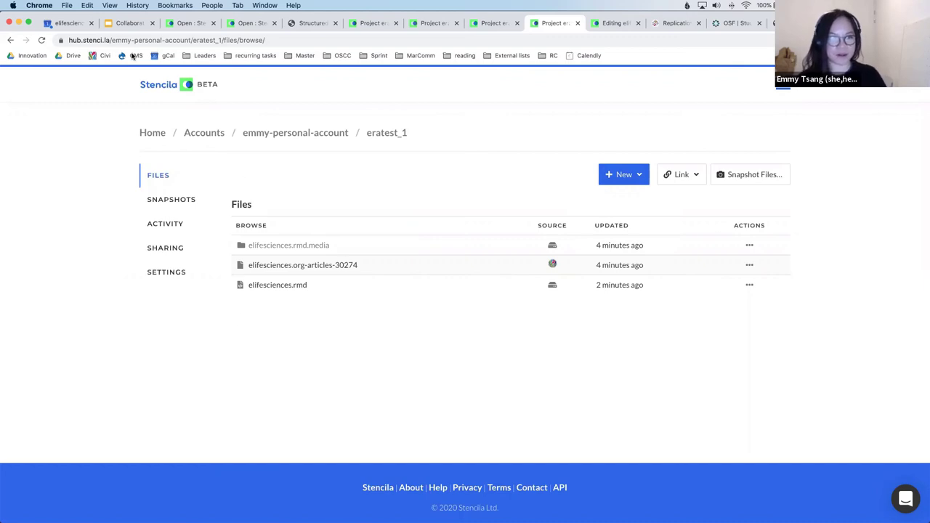
# Switch to the Google Slides deck "Collaboration Workshop 2020 // ERA demo" and present the closing "Questions?" slide with presenter view
pyautogui.click(123, 23)
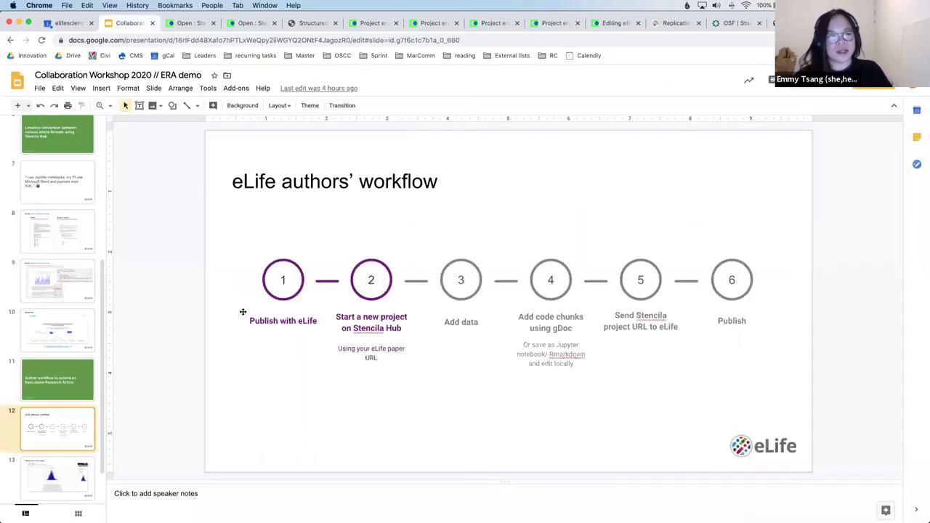
pyautogui.scroll(-2, 61, 425)
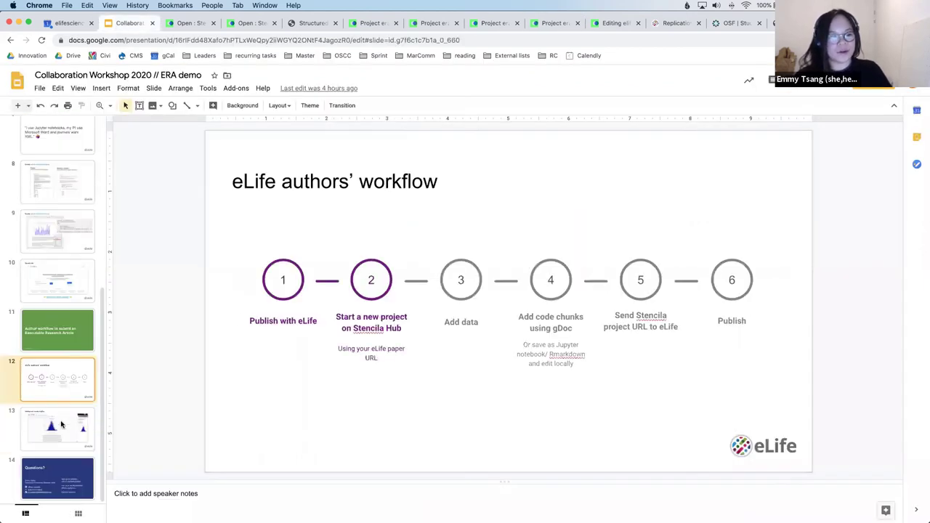
pyautogui.click(66, 467)
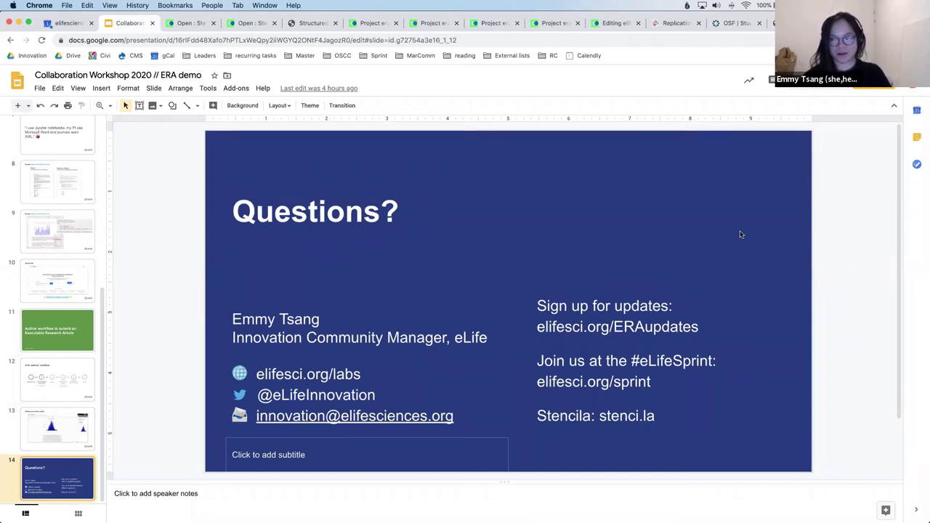
pyautogui.click(839, 80)
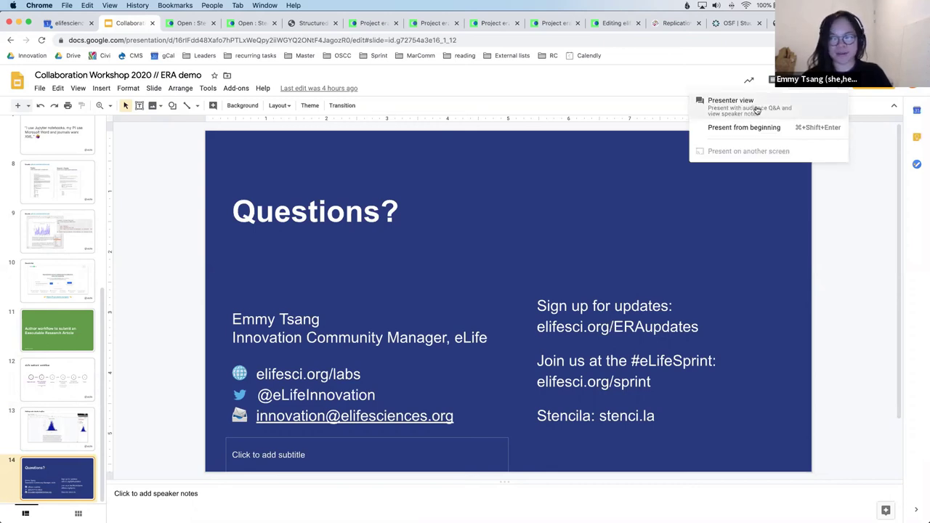
pyautogui.click(731, 102)
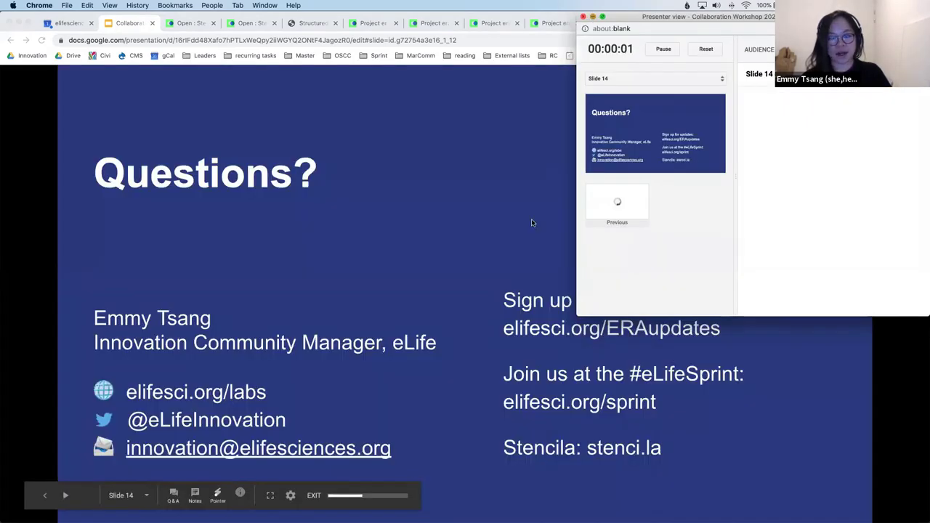
pyautogui.click(534, 223)
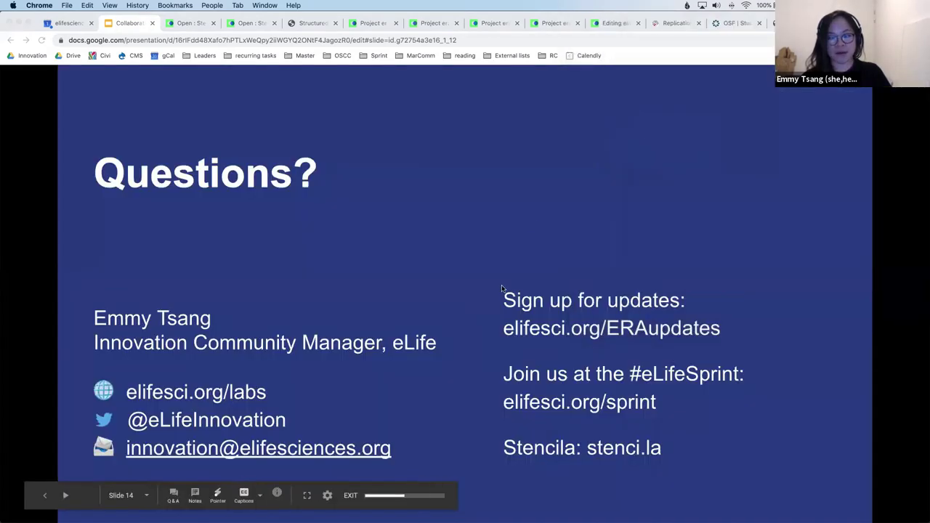